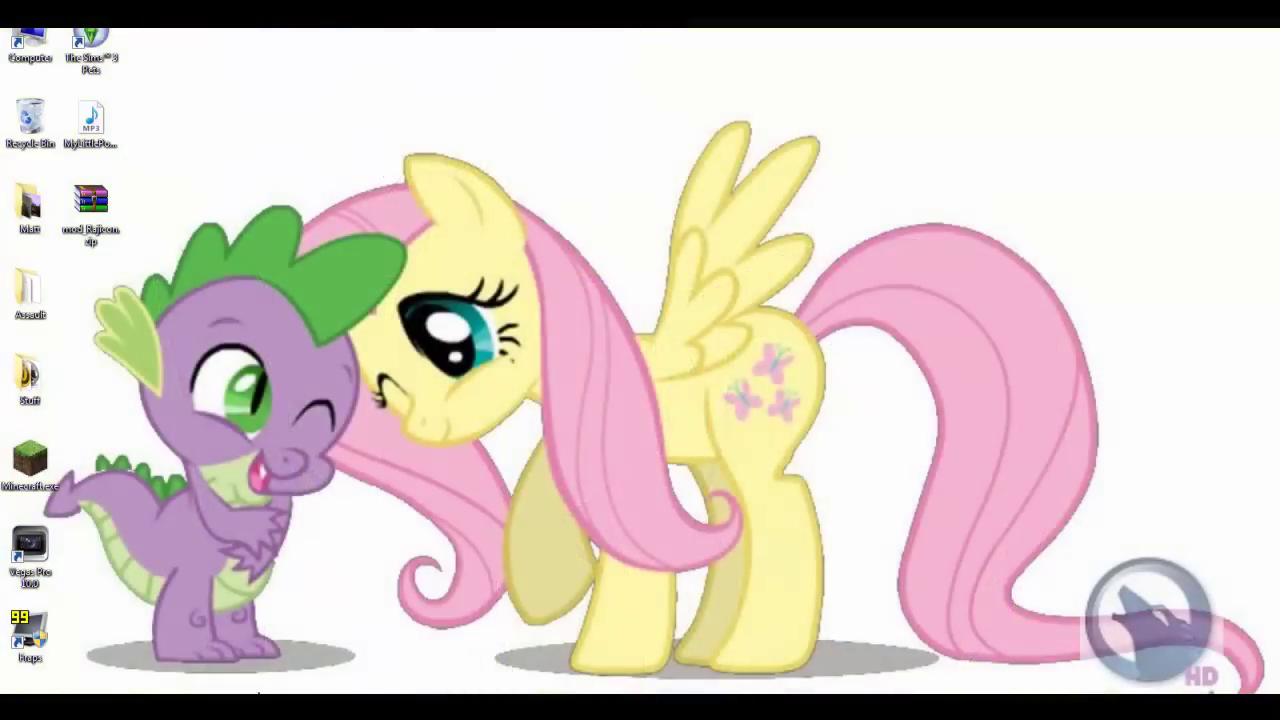
- Examine the RC Car mod's Minecraft Forums topic, including its installation instructions, controls, and the With Keybind and Non-Keybind download links
click(260, 625)
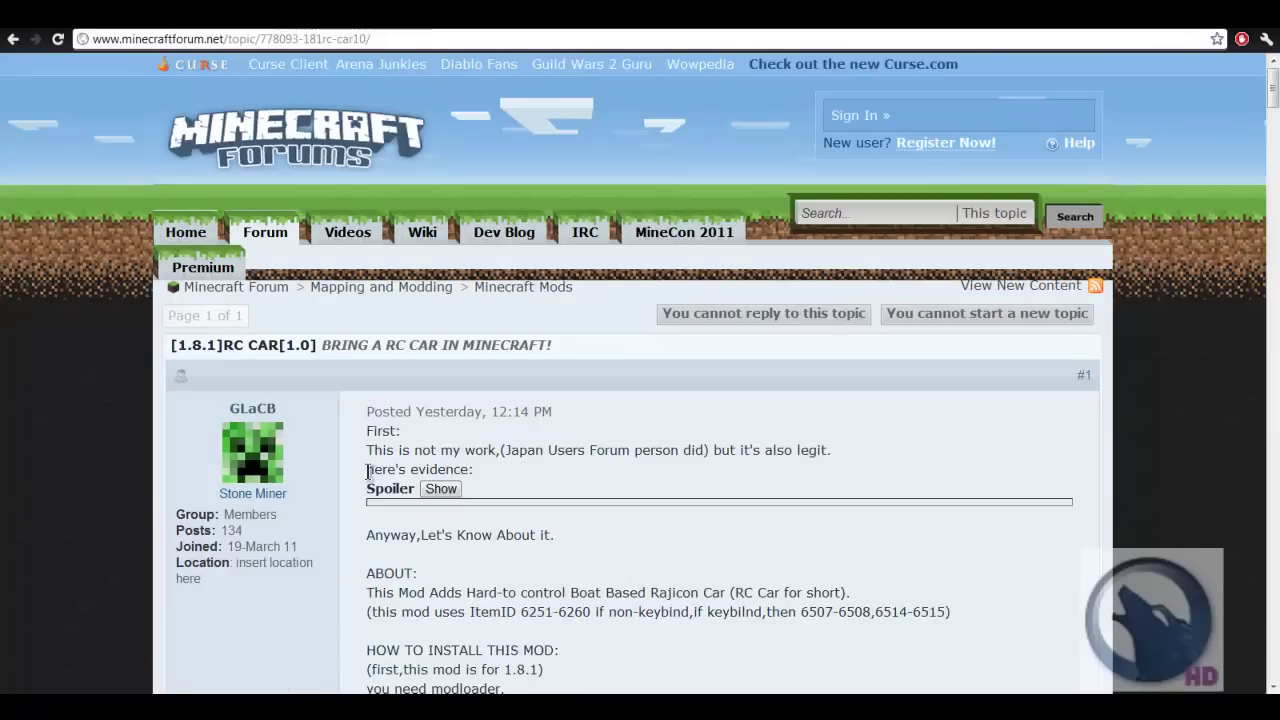
scroll(686, 492, down, 3)
scroll(686, 492, up, 2)
scroll(686, 492, down, 1)
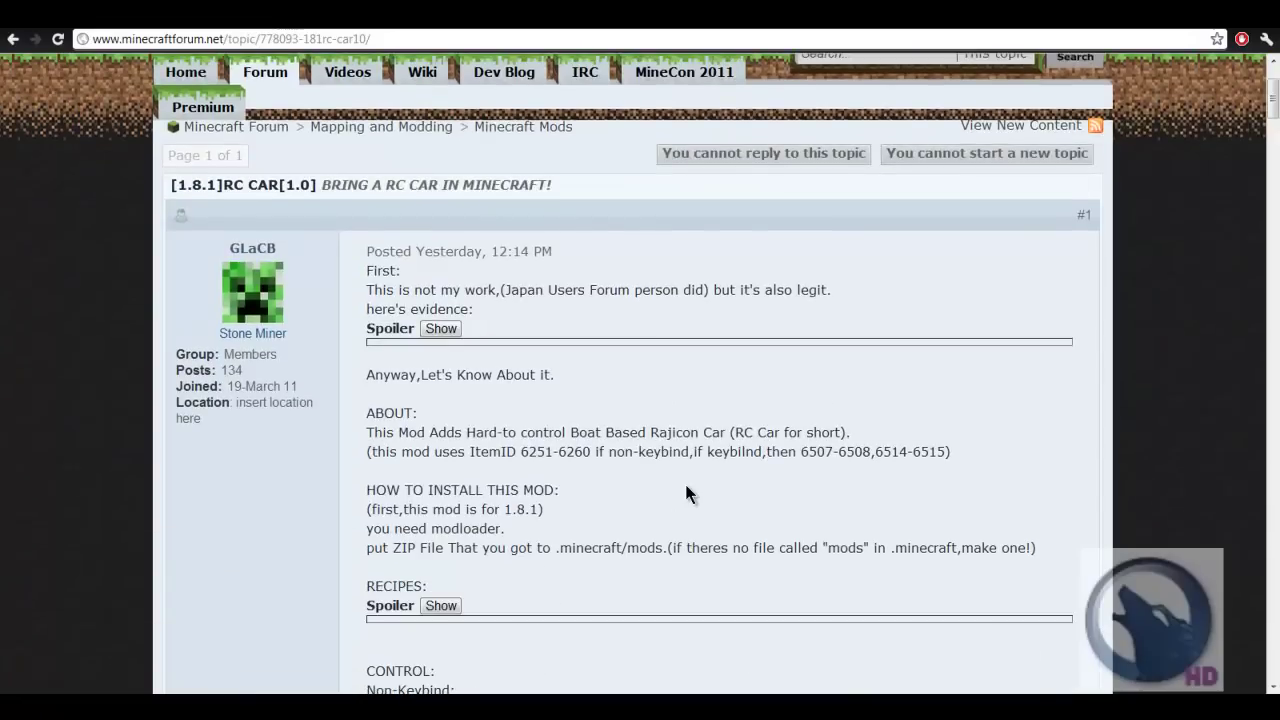
scroll(686, 492, down, 1)
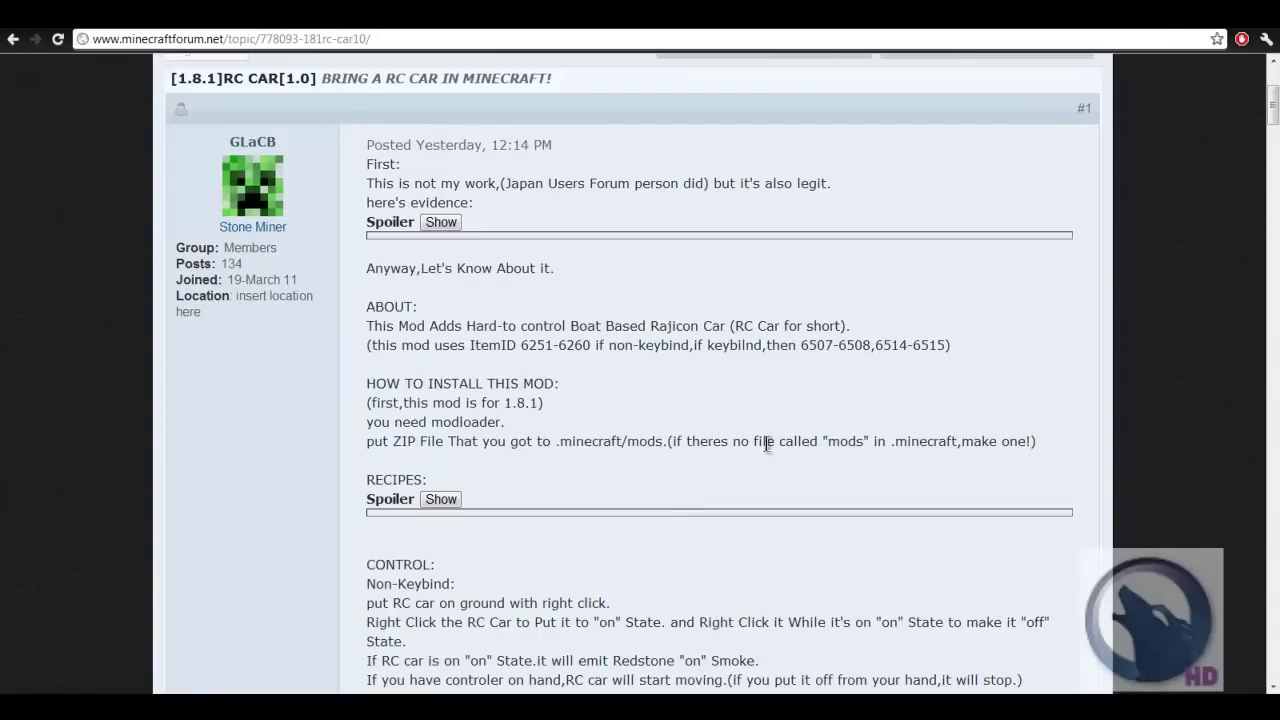
scroll(767, 444, down, 6)
scroll(594, 409, up, 1)
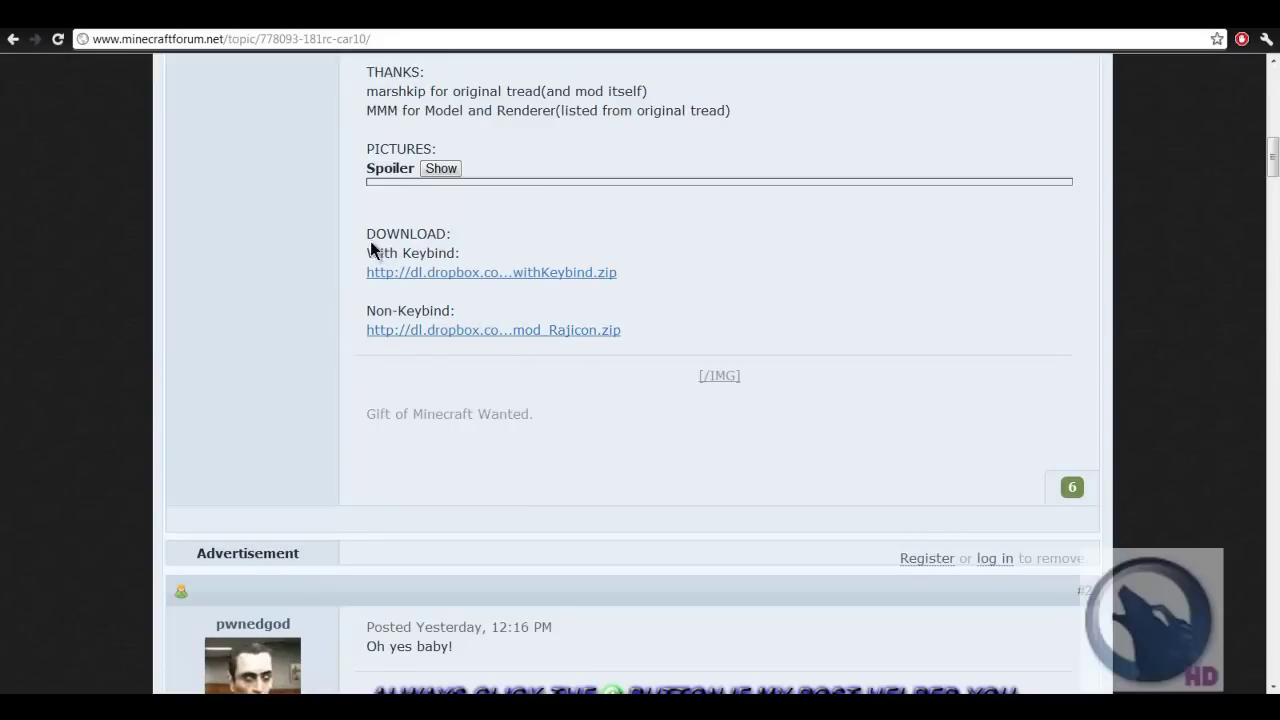
click(380, 271)
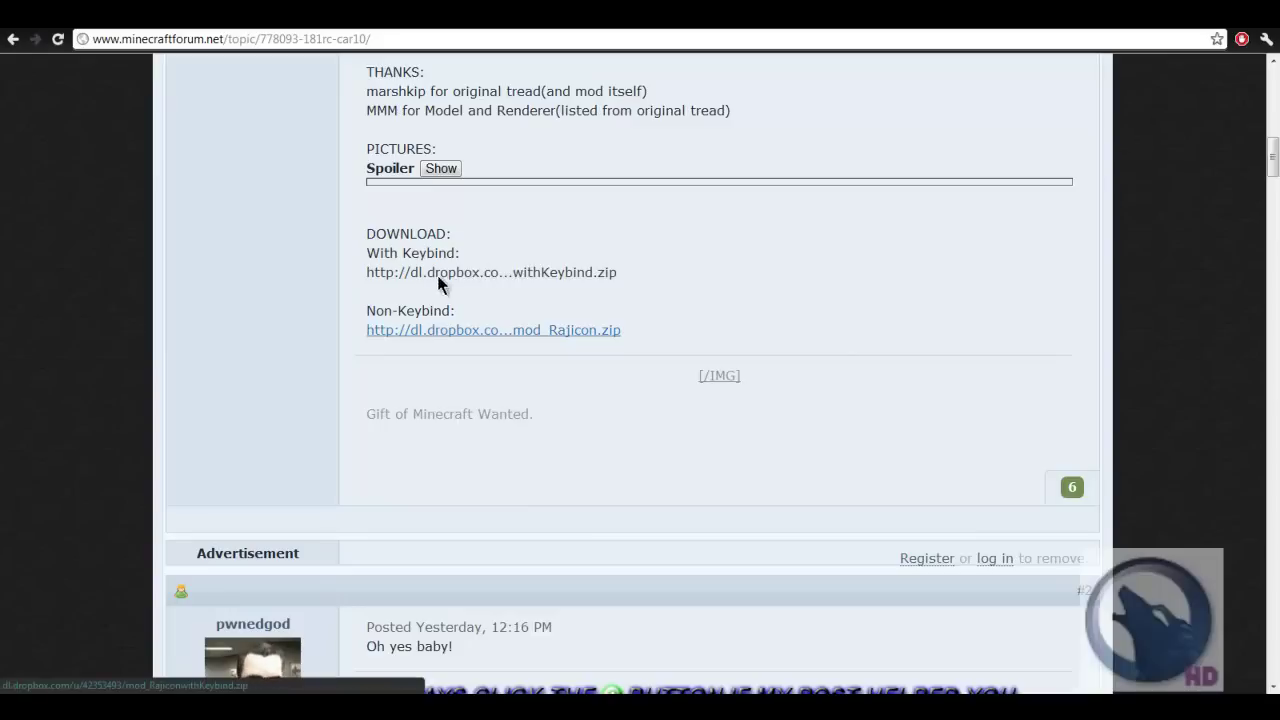
click(434, 330)
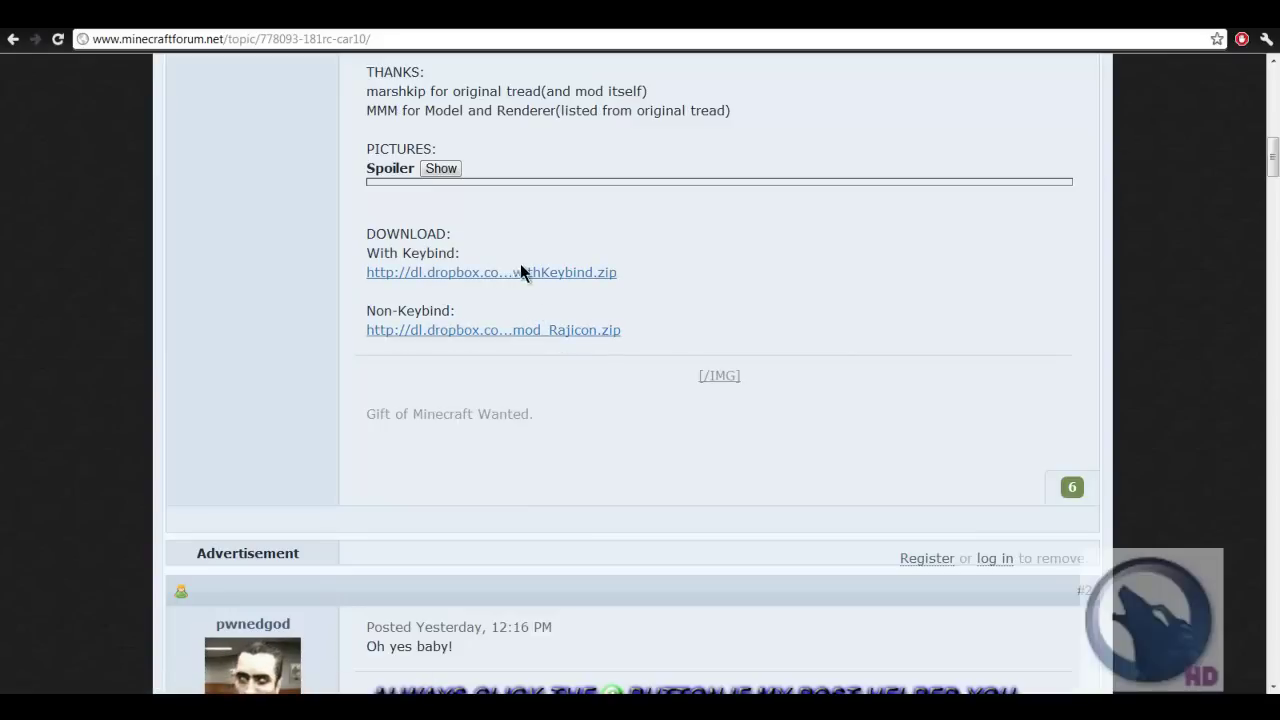
scroll(588, 314, up, 10)
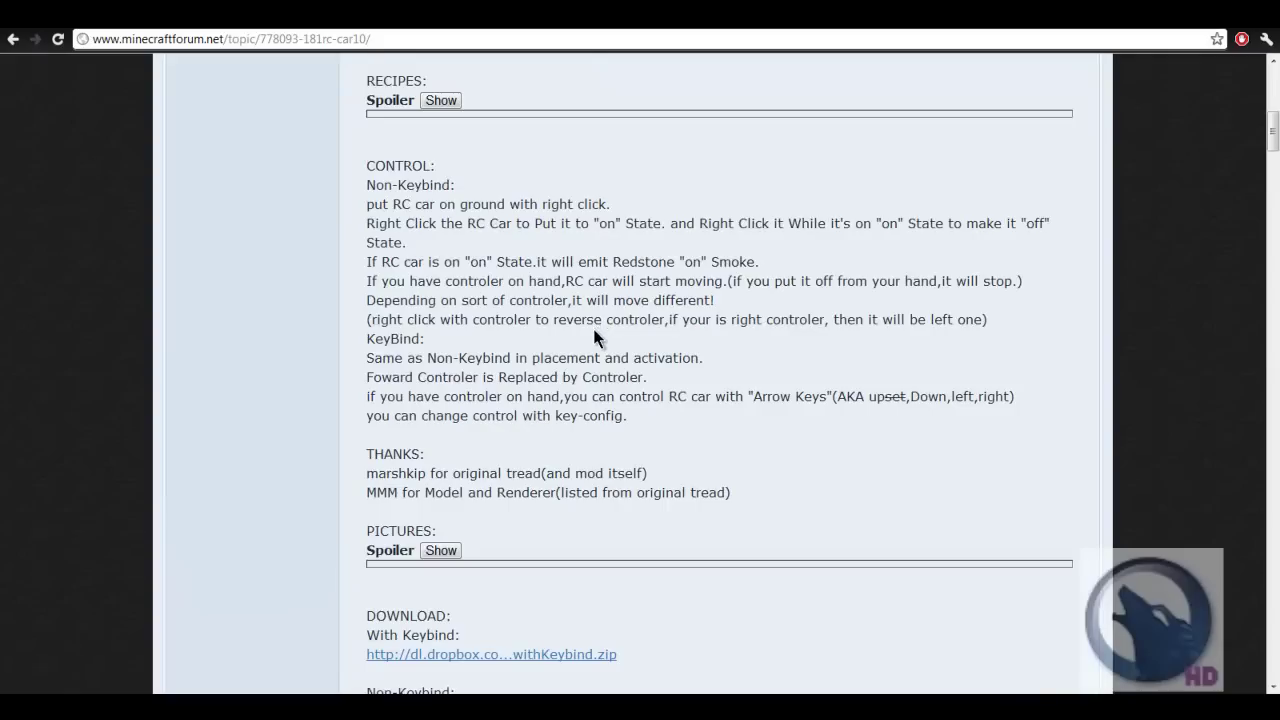
scroll(651, 400, down, 2)
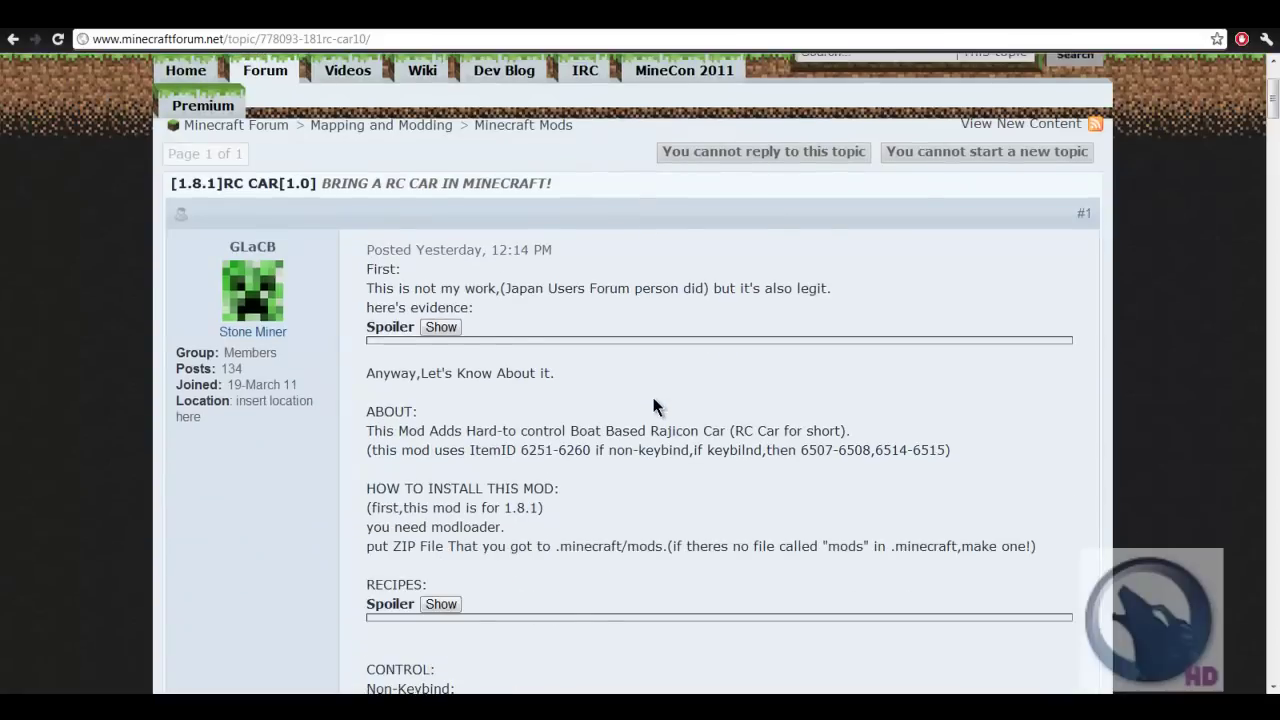
scroll(651, 400, up, 2)
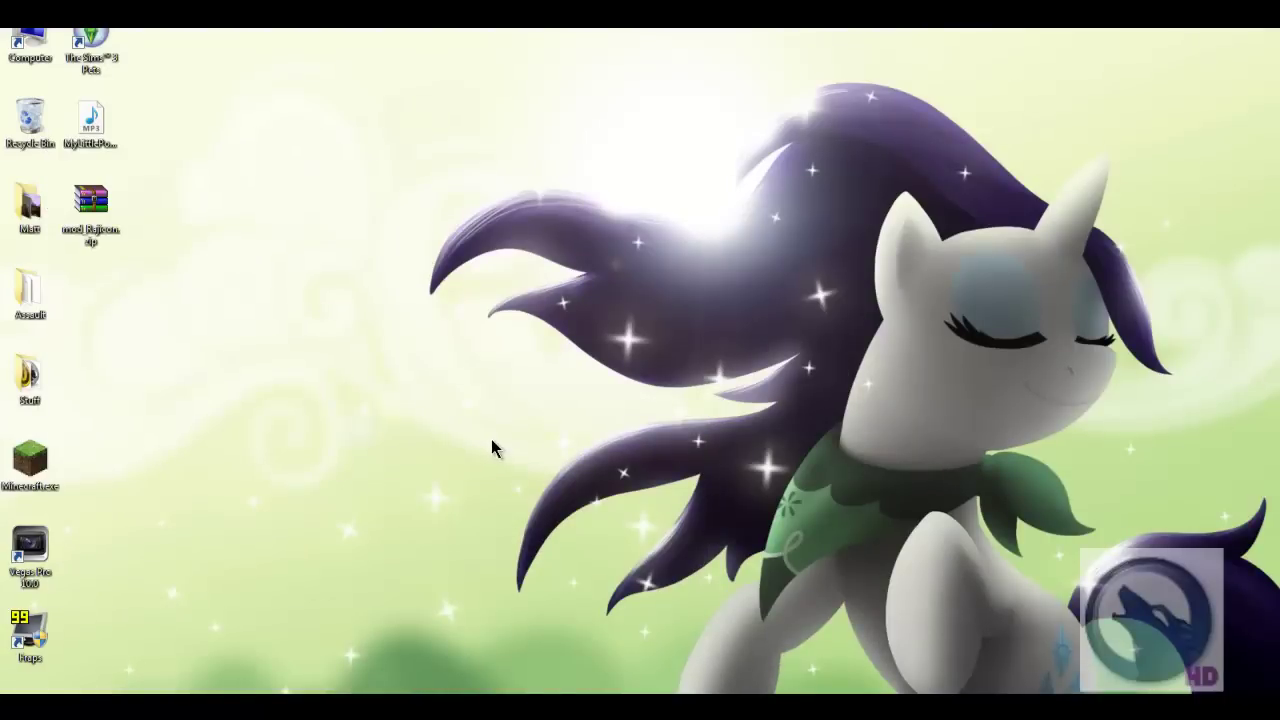
- Open the Roaming application data folder by running %appdata%
key(super+r)
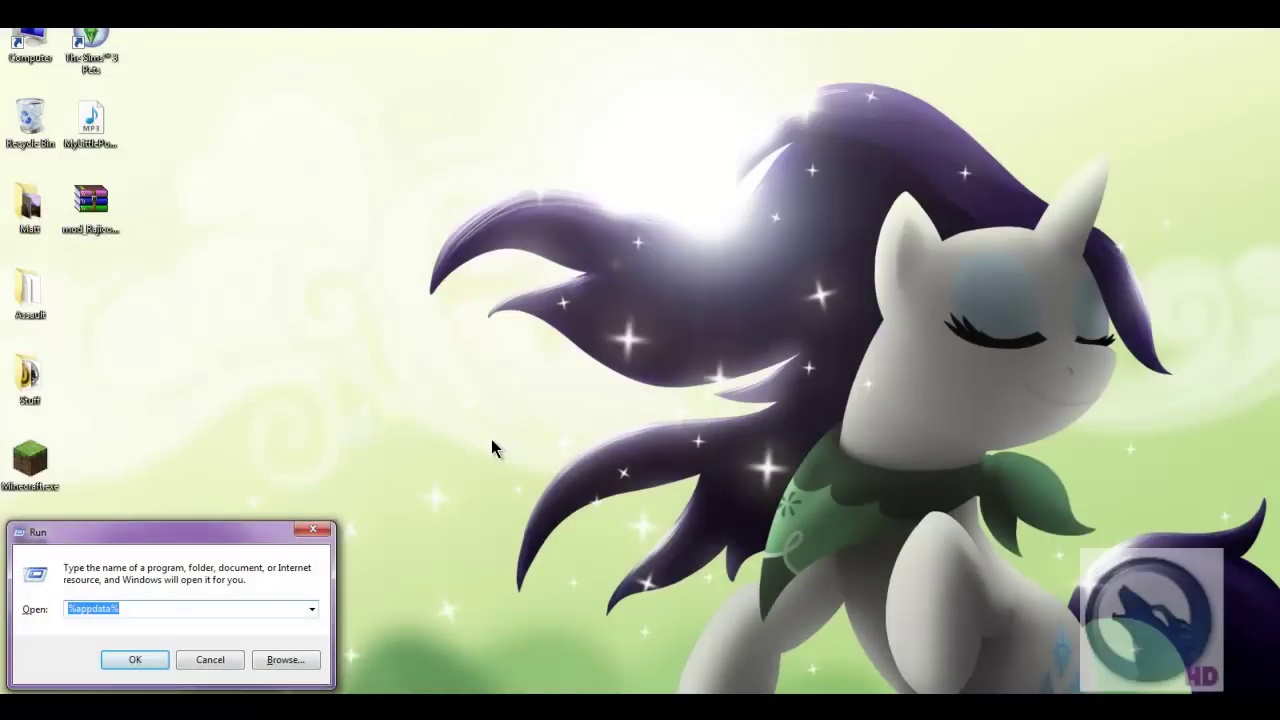
click(134, 659)
key(super)
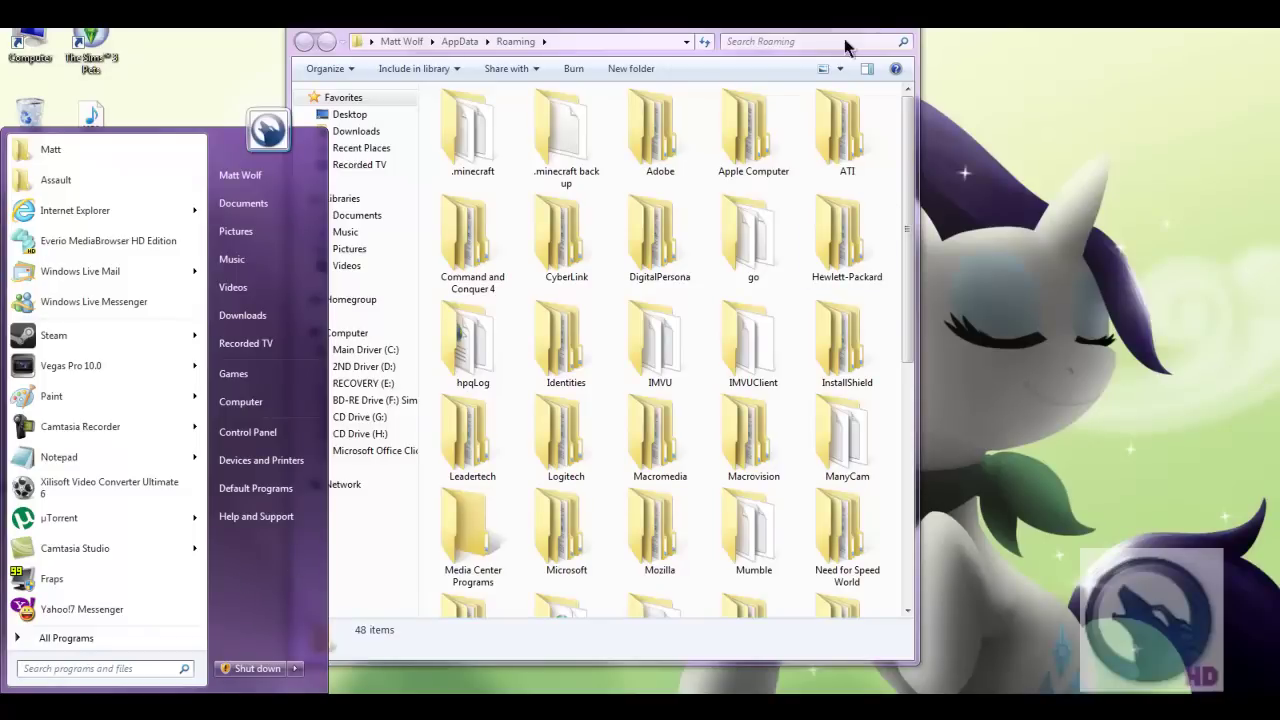
- Copy all the folders and files inside the .minecraft folder
double_click(510, 155)
drag(587, 350, 465, 112)
right_click(493, 160)
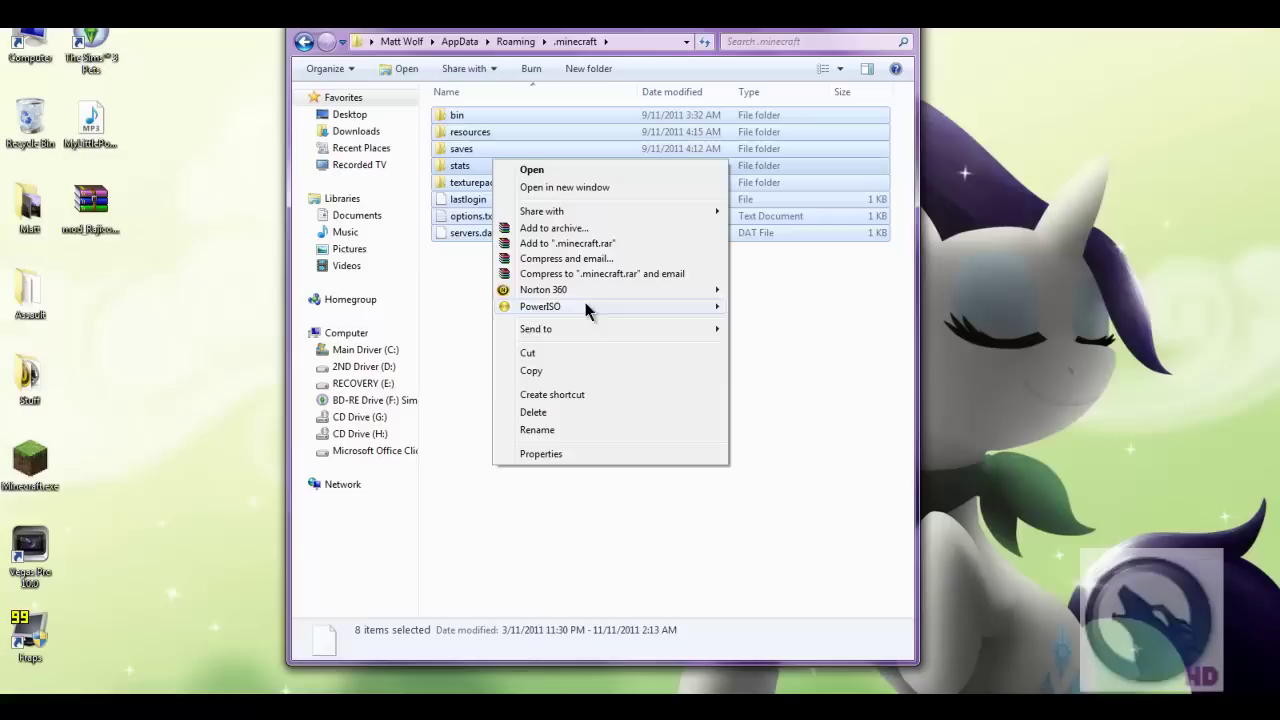
click(573, 372)
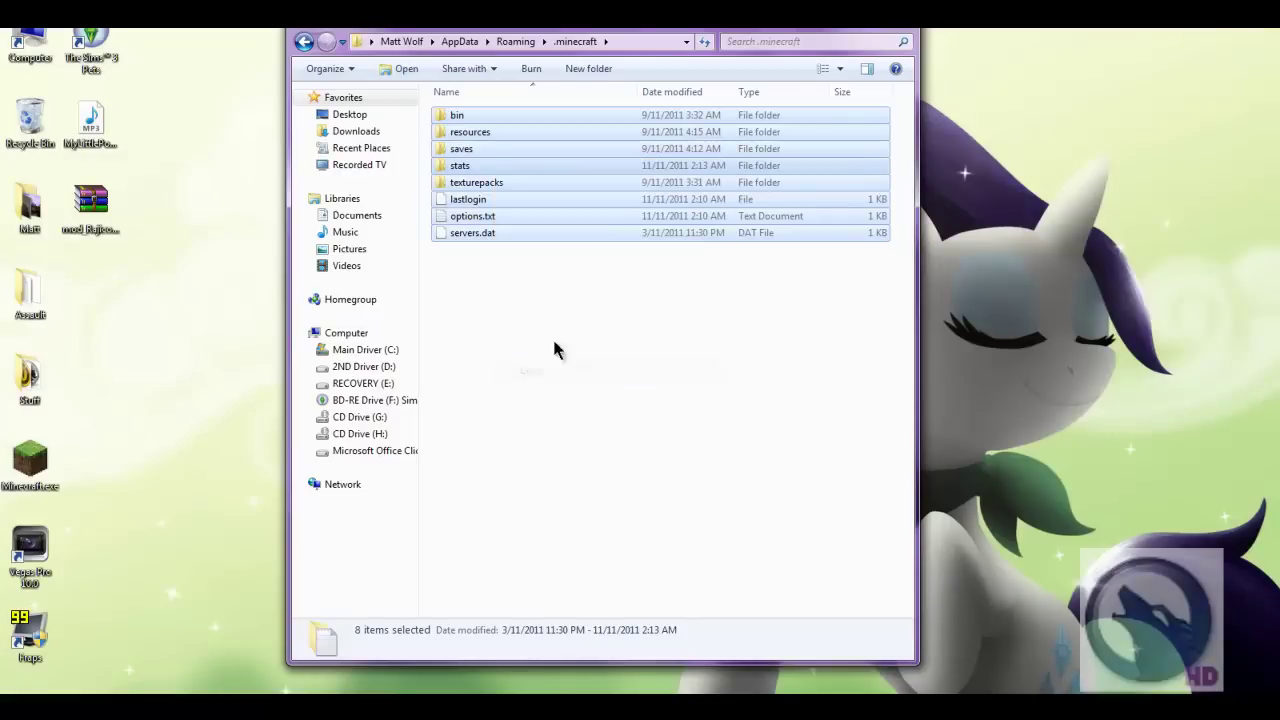
- Create a new folder named Pony inside the .minecraft back up folder
click(306, 42)
double_click(528, 147)
right_click(665, 588)
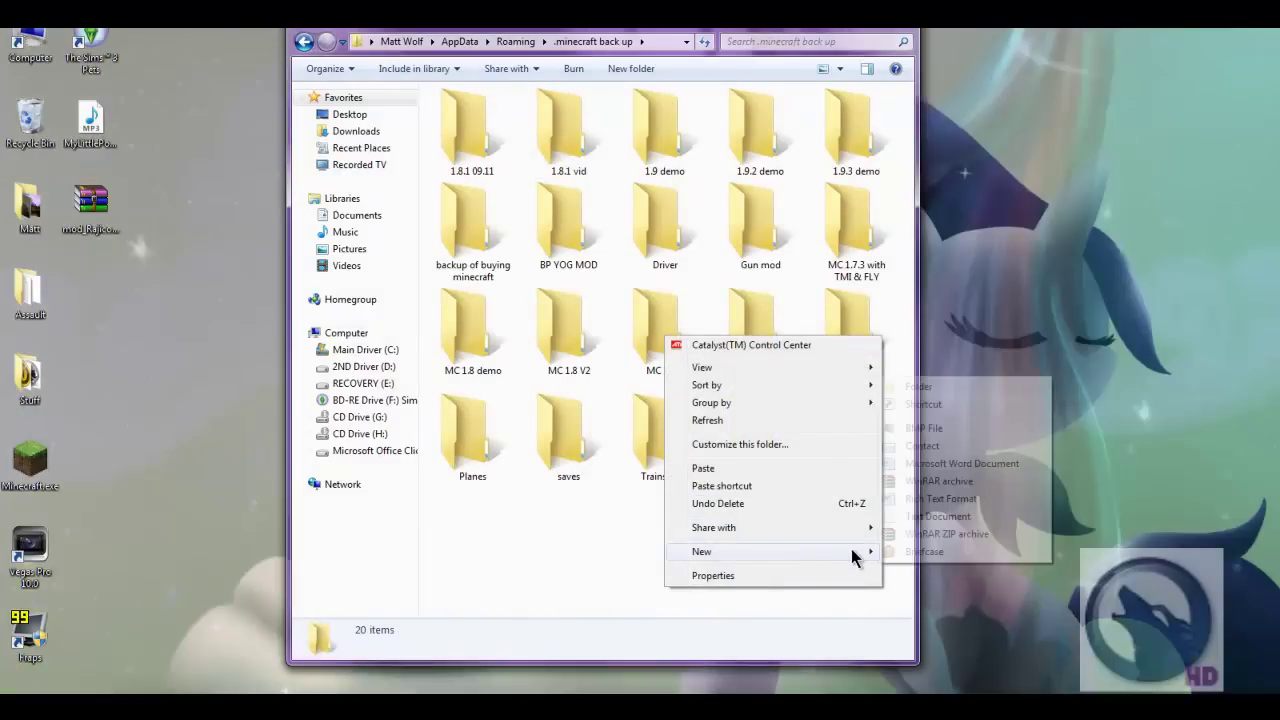
mouse_move(857, 551)
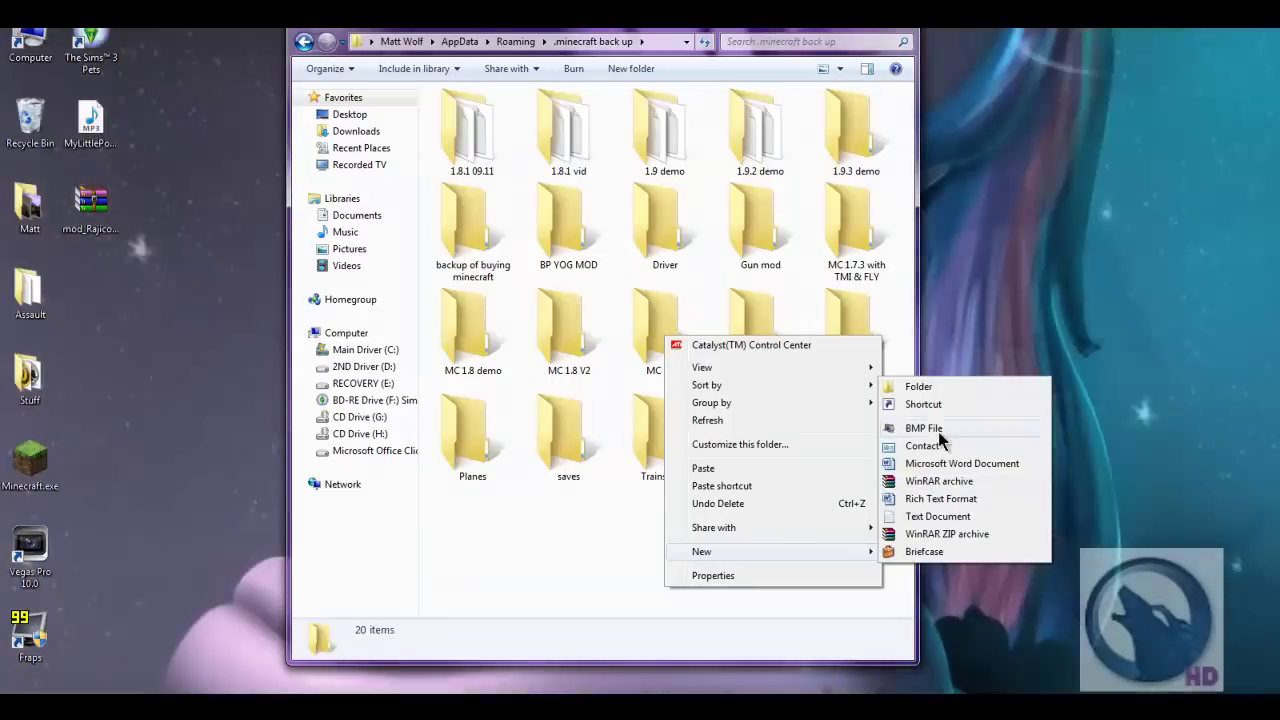
click(927, 386)
text(P)
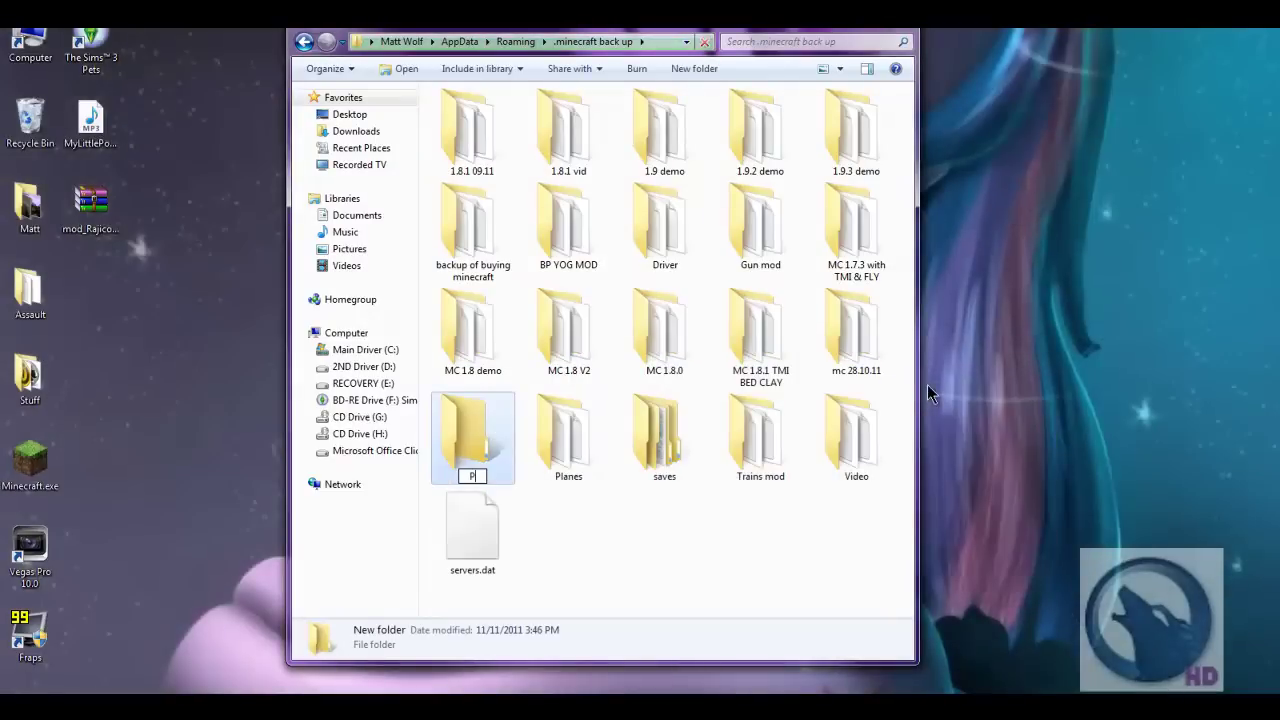
text(ony)
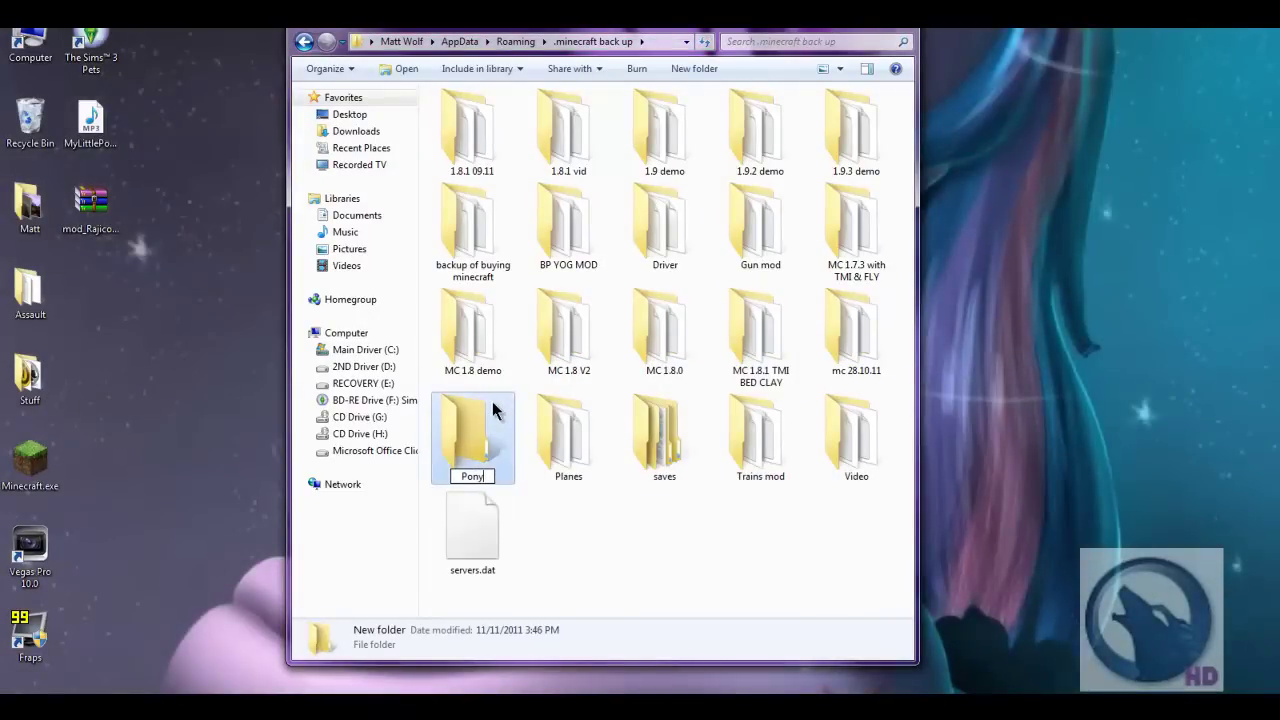
key(Return)
- Paste the copied .minecraft contents into the Pony folder
double_click(571, 425)
right_click(563, 322)
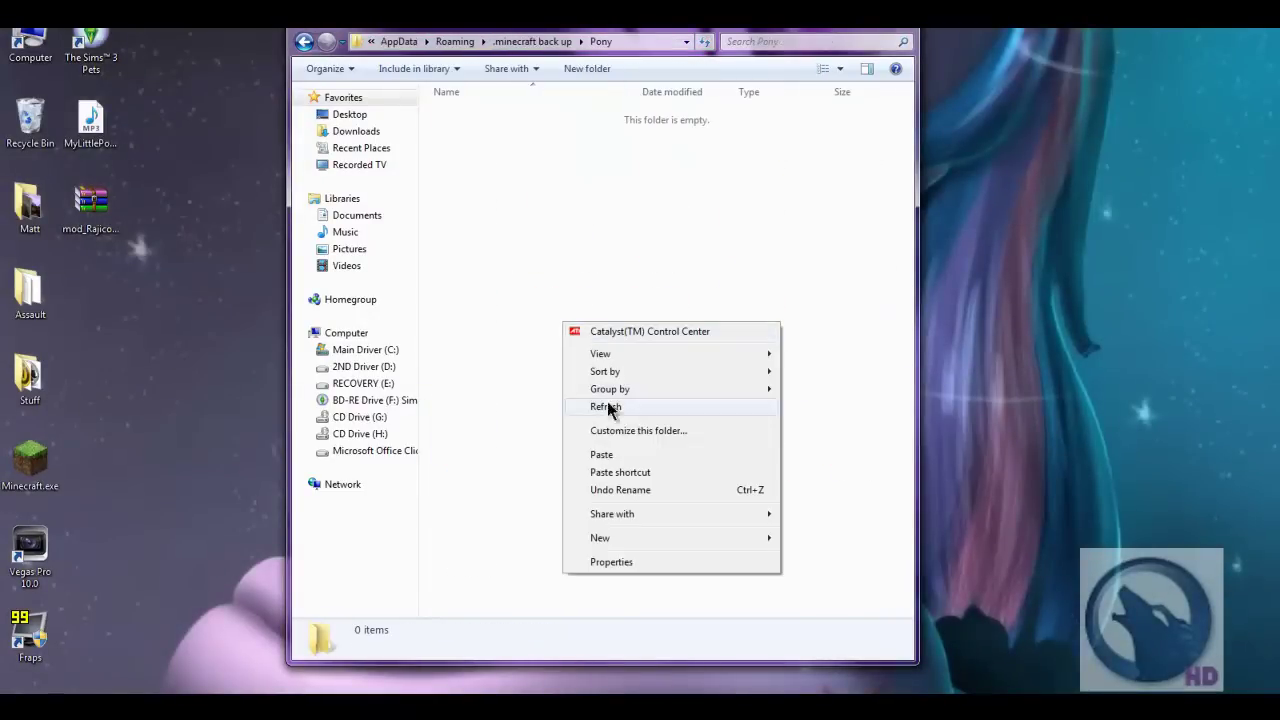
click(602, 455)
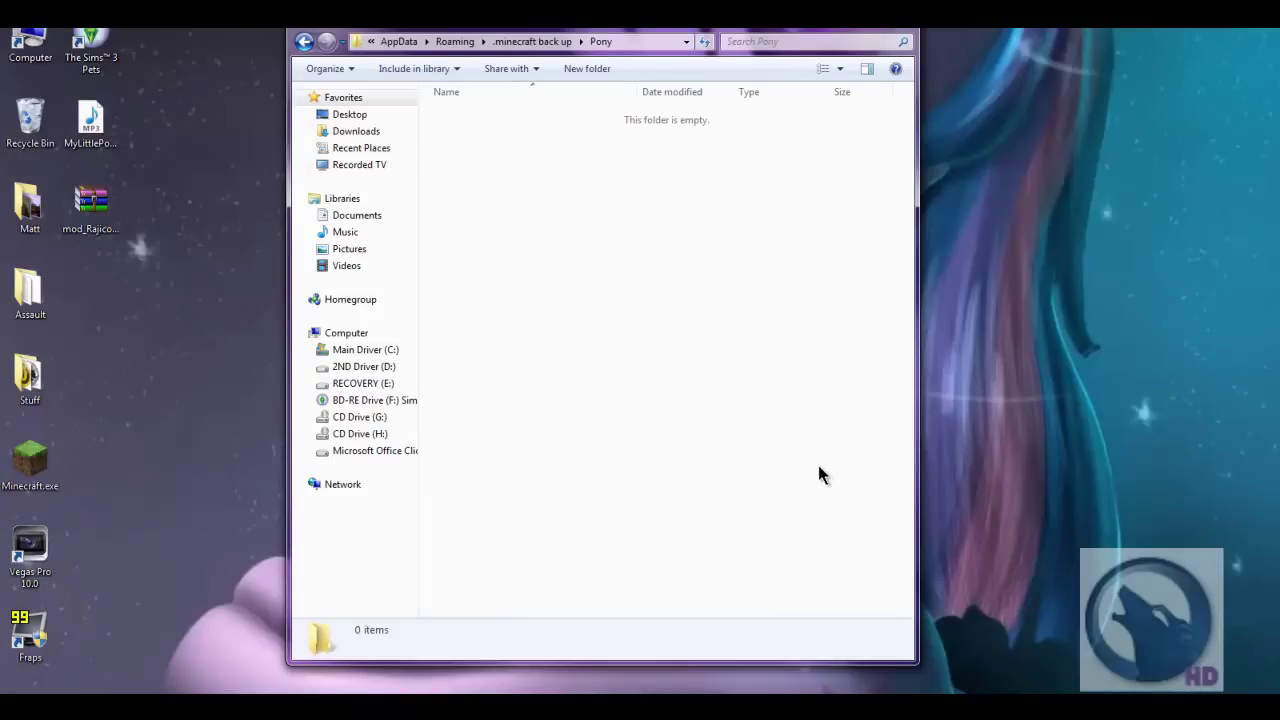
- Delete the bin, resources, saves, stats and texturepacks folders from .minecraft, keeping lastlogin, options.txt and servers.dat
click(303, 41)
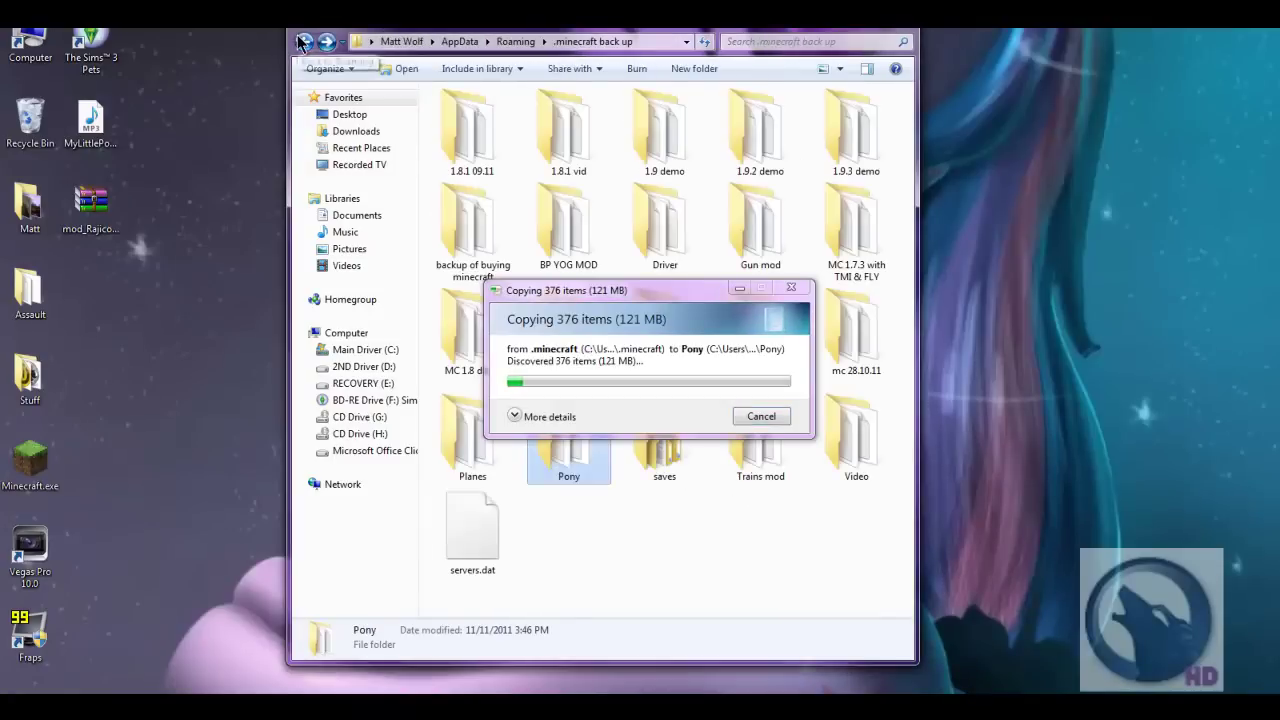
click(303, 41)
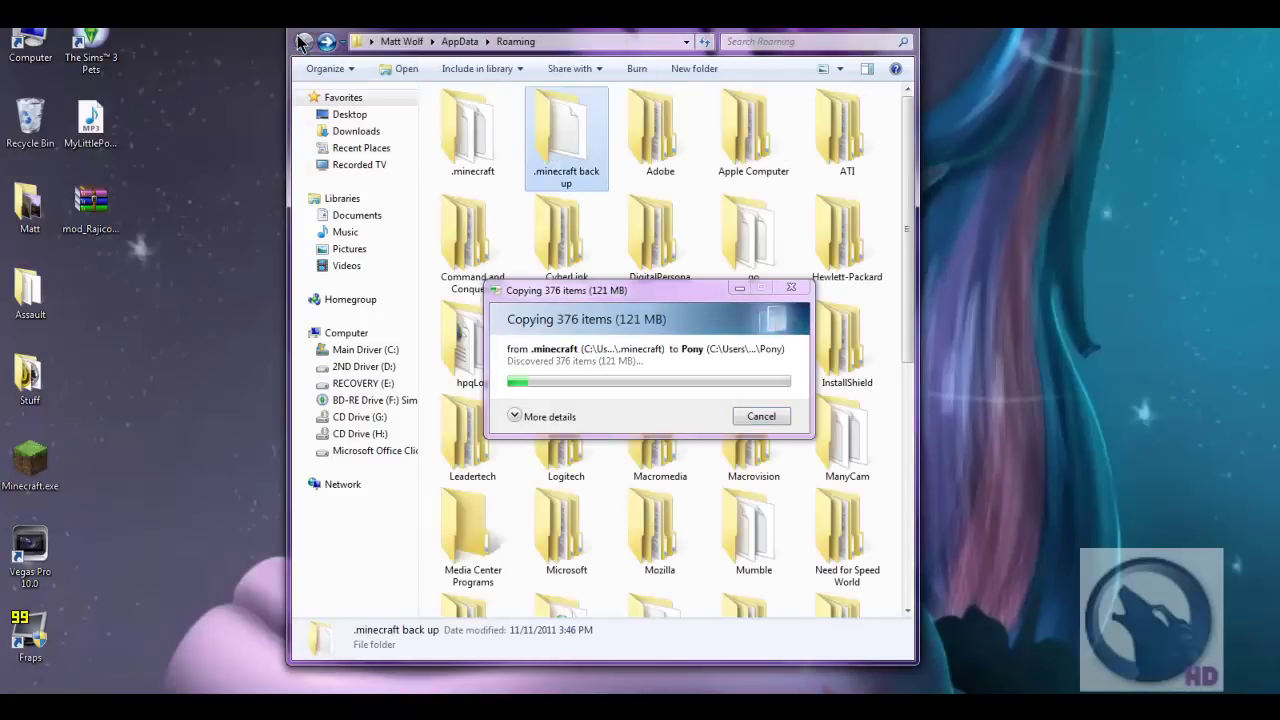
double_click(467, 128)
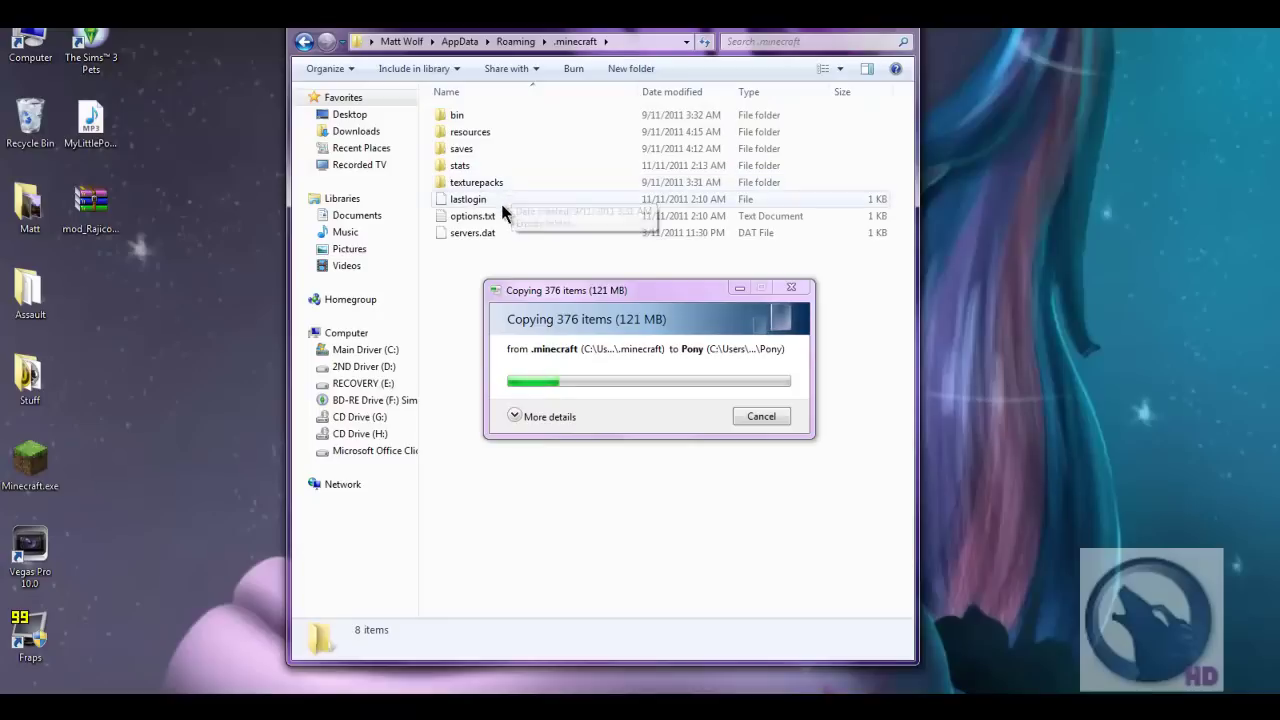
click(492, 232)
ctrl+click(500, 214)
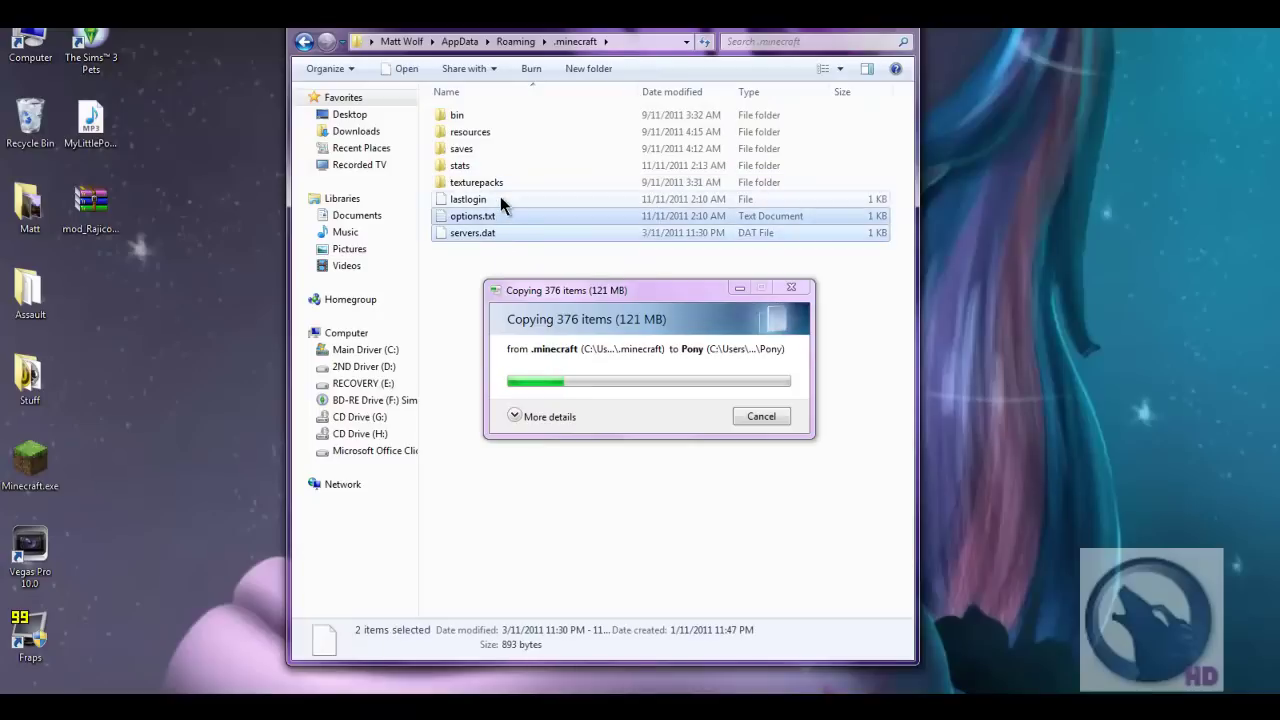
ctrl+click(500, 199)
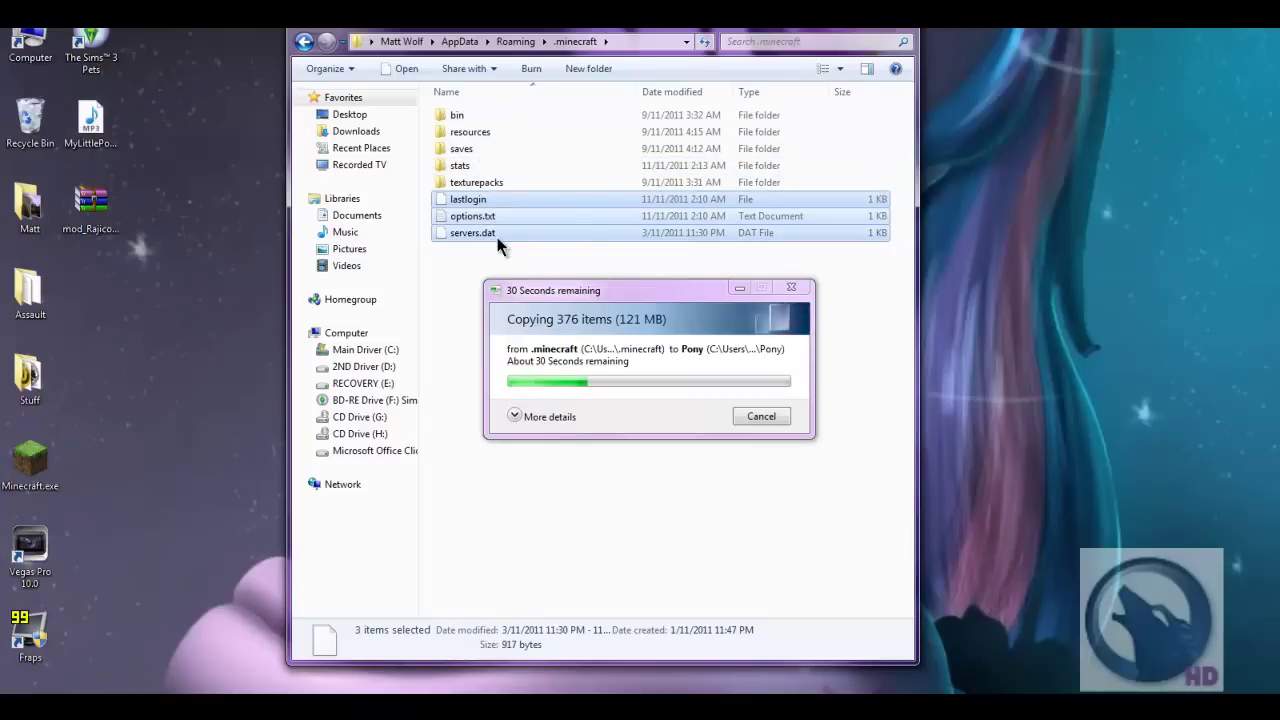
click(506, 181)
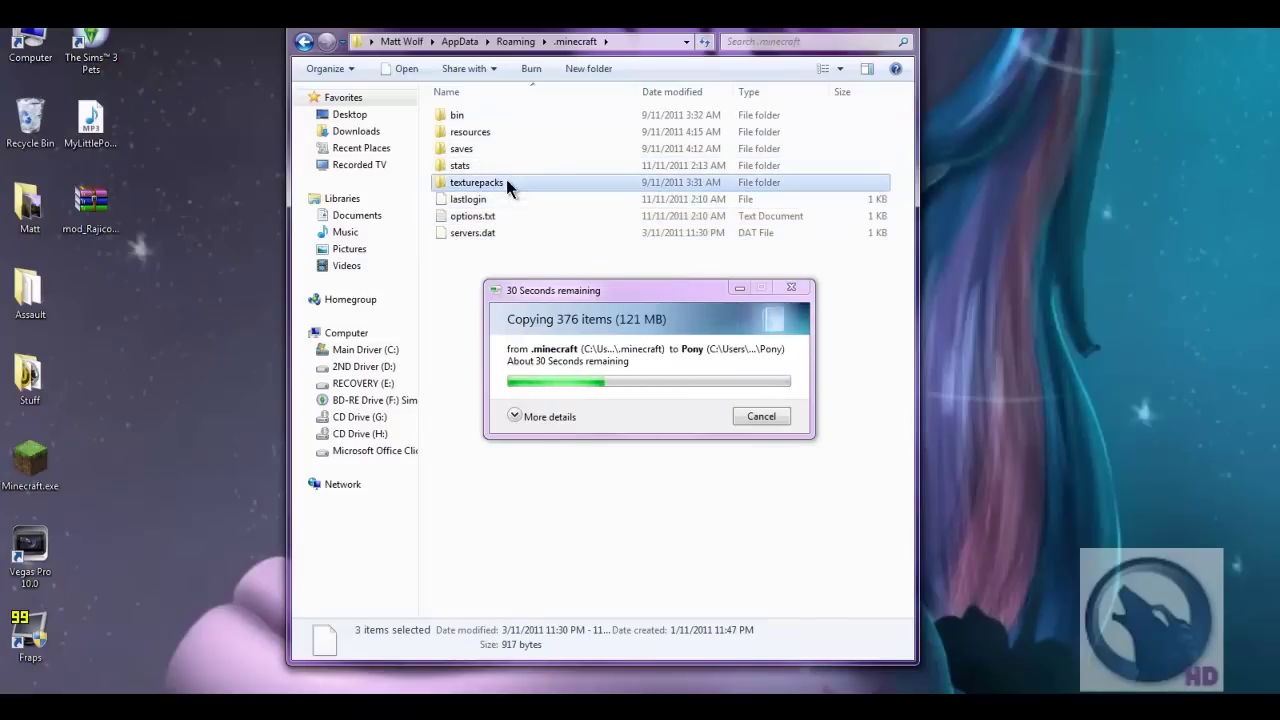
shift+click(492, 113)
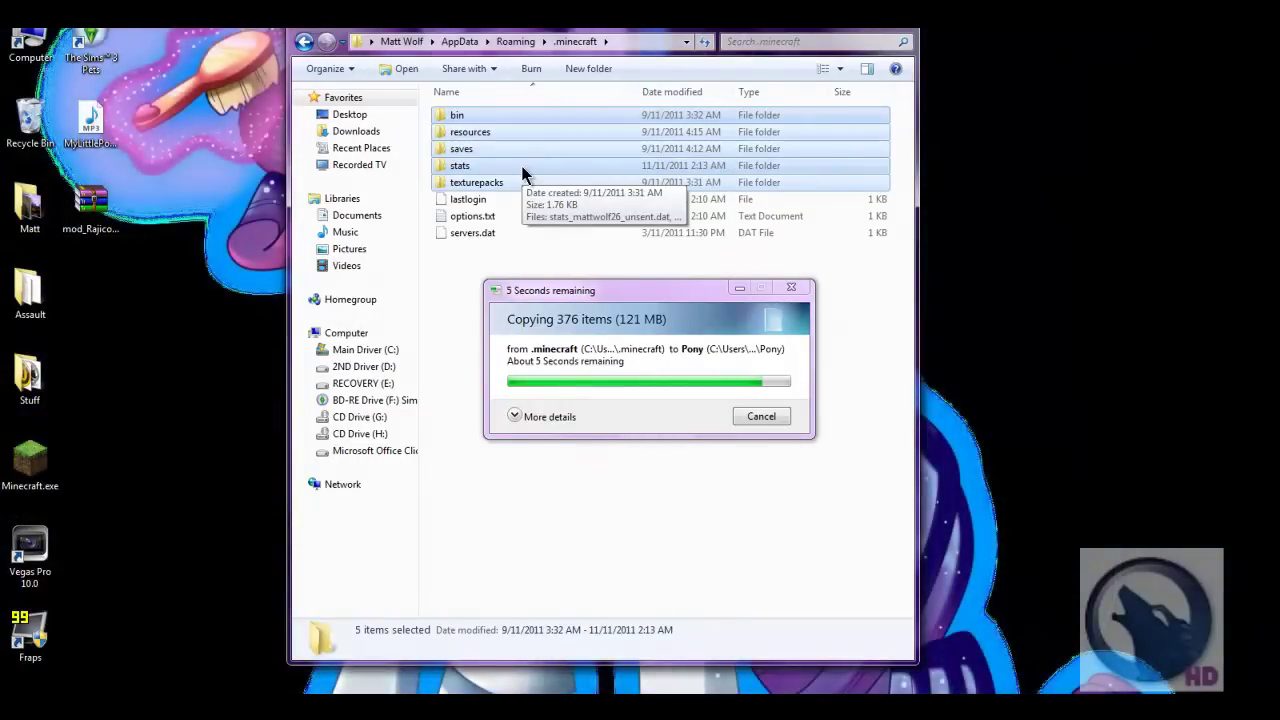
right_click(512, 152)
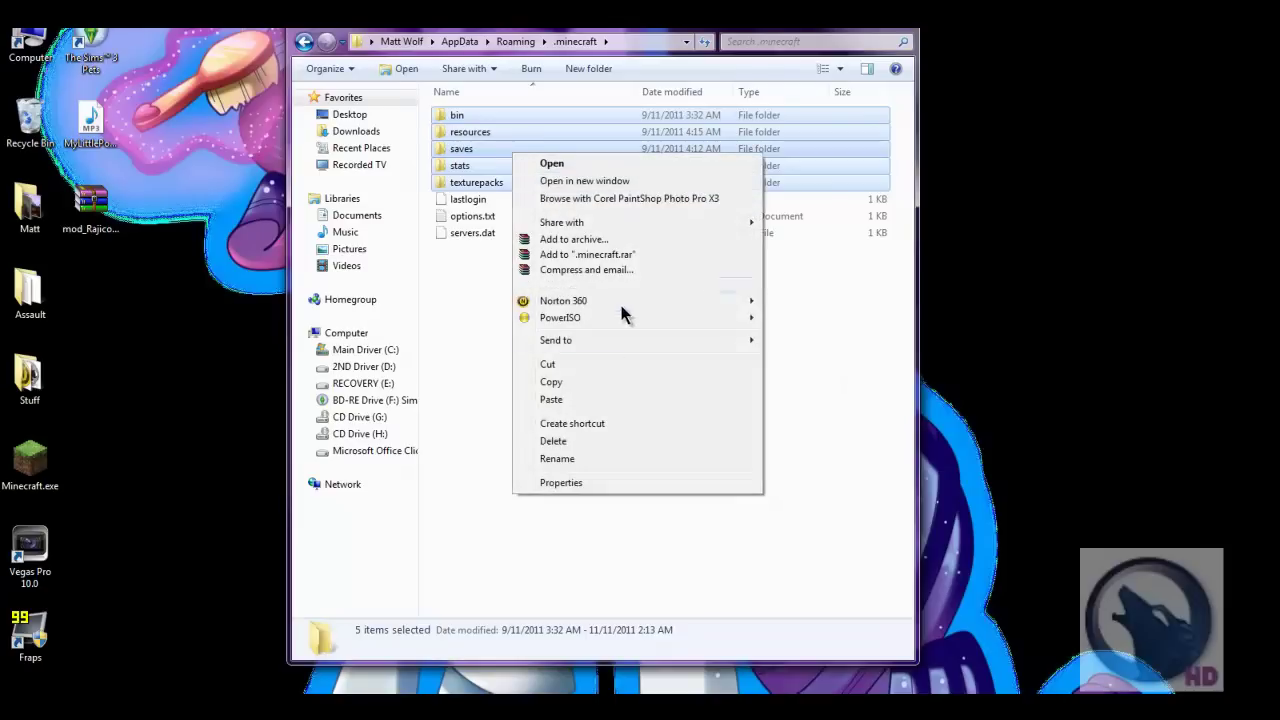
click(583, 446)
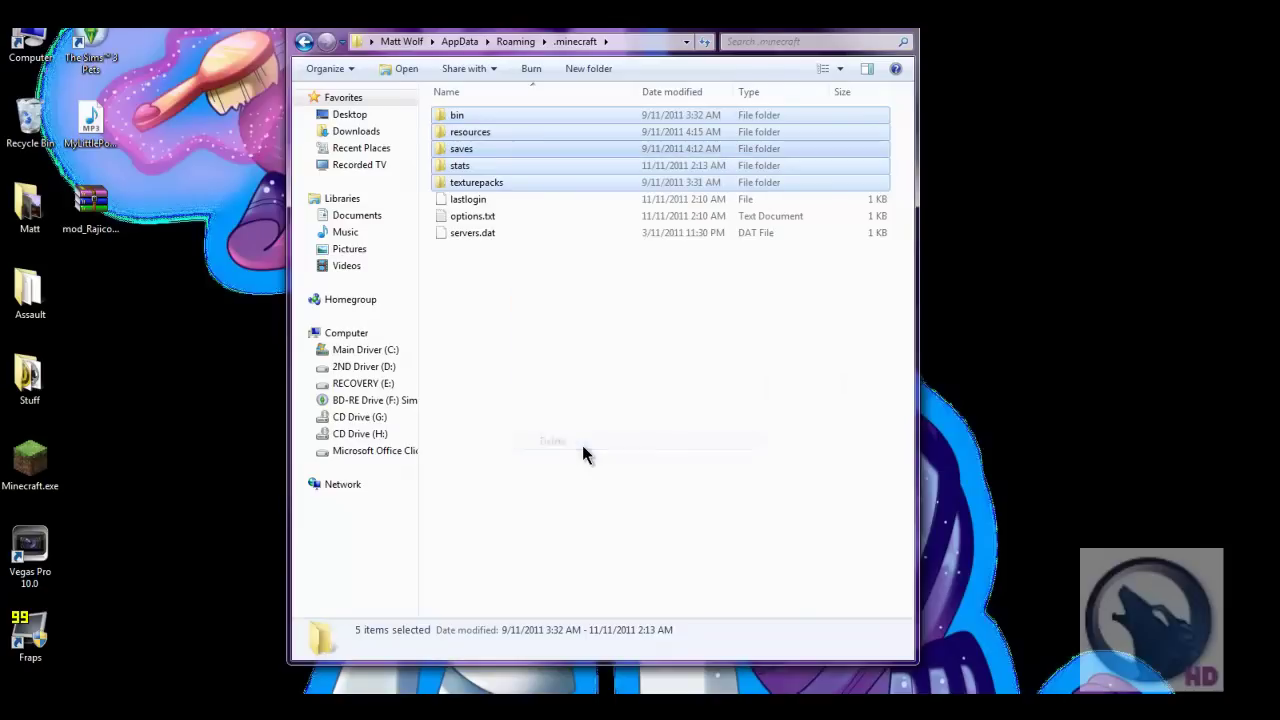
click(708, 372)
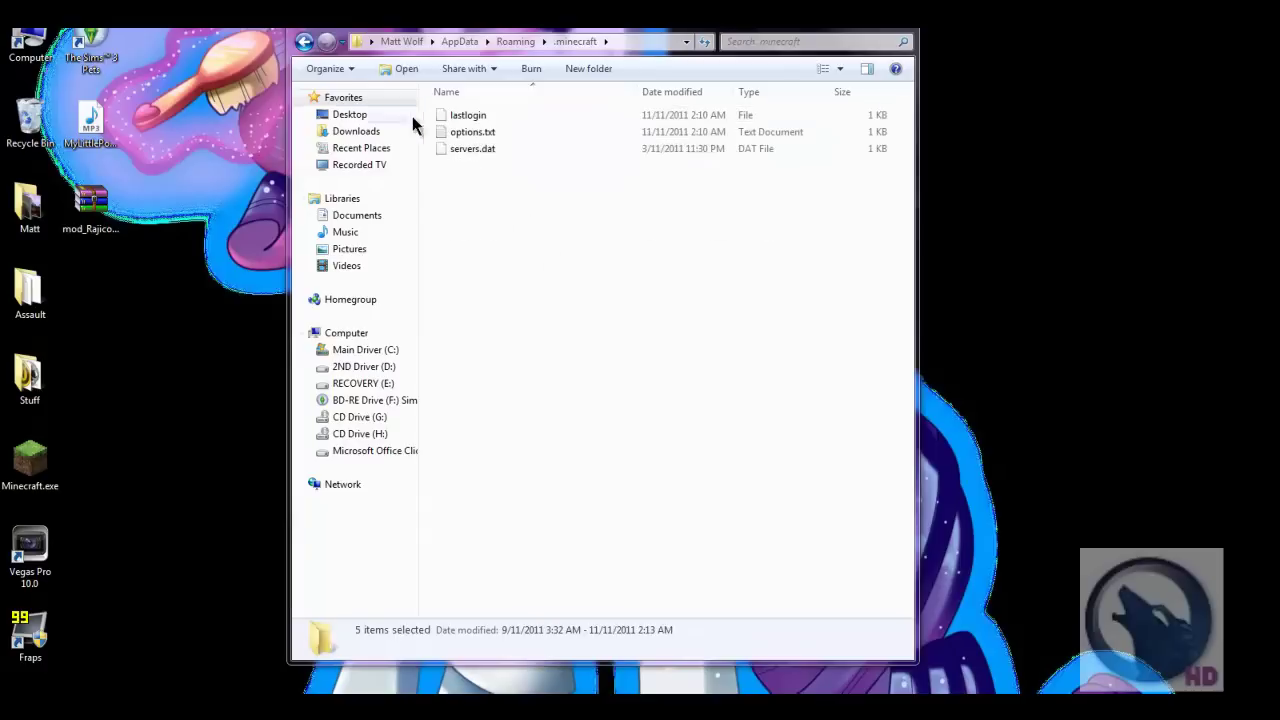
- Copy all the contents of the 1.8.1 vid folder inside .minecraft back up
click(303, 42)
double_click(586, 125)
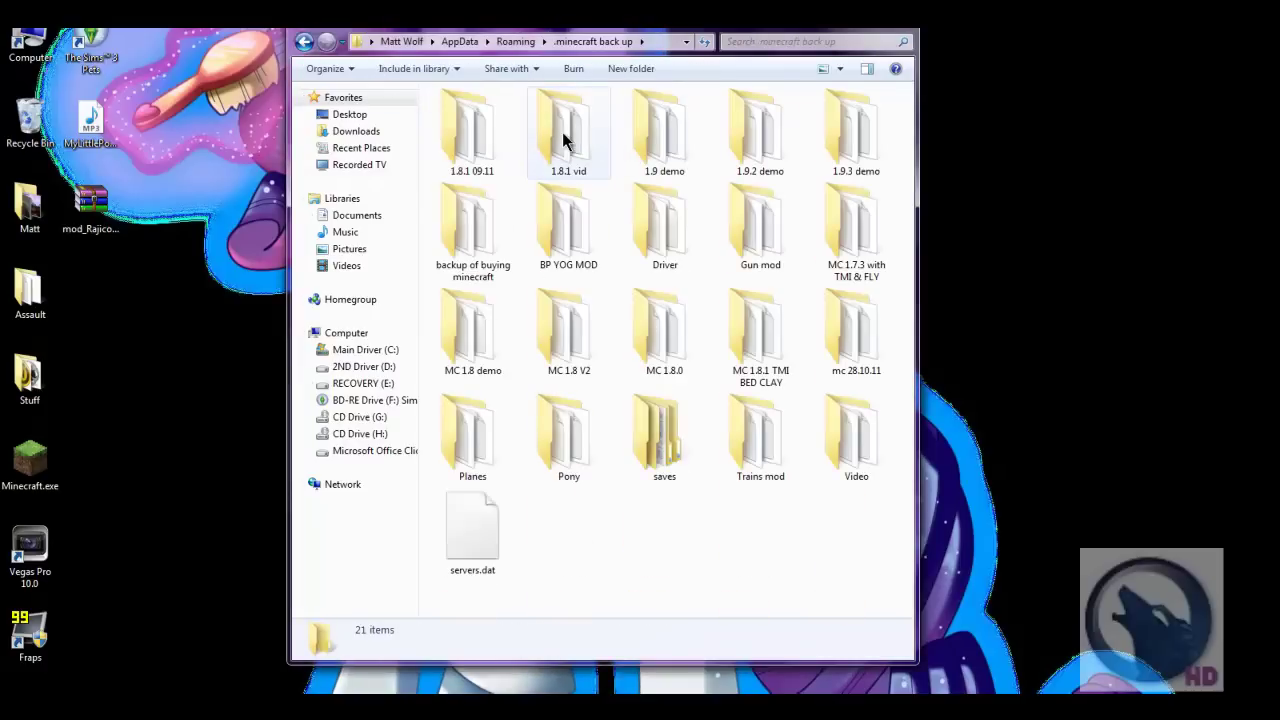
double_click(563, 141)
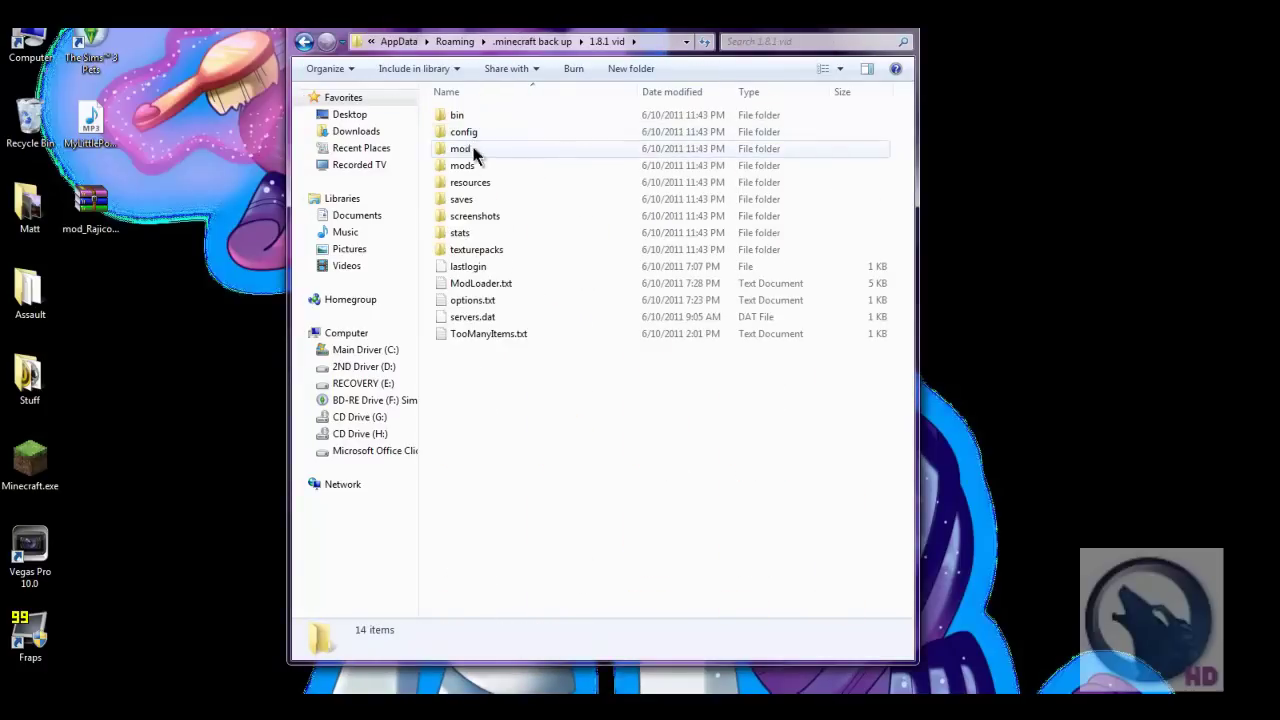
drag(583, 468, 468, 115)
right_click(474, 137)
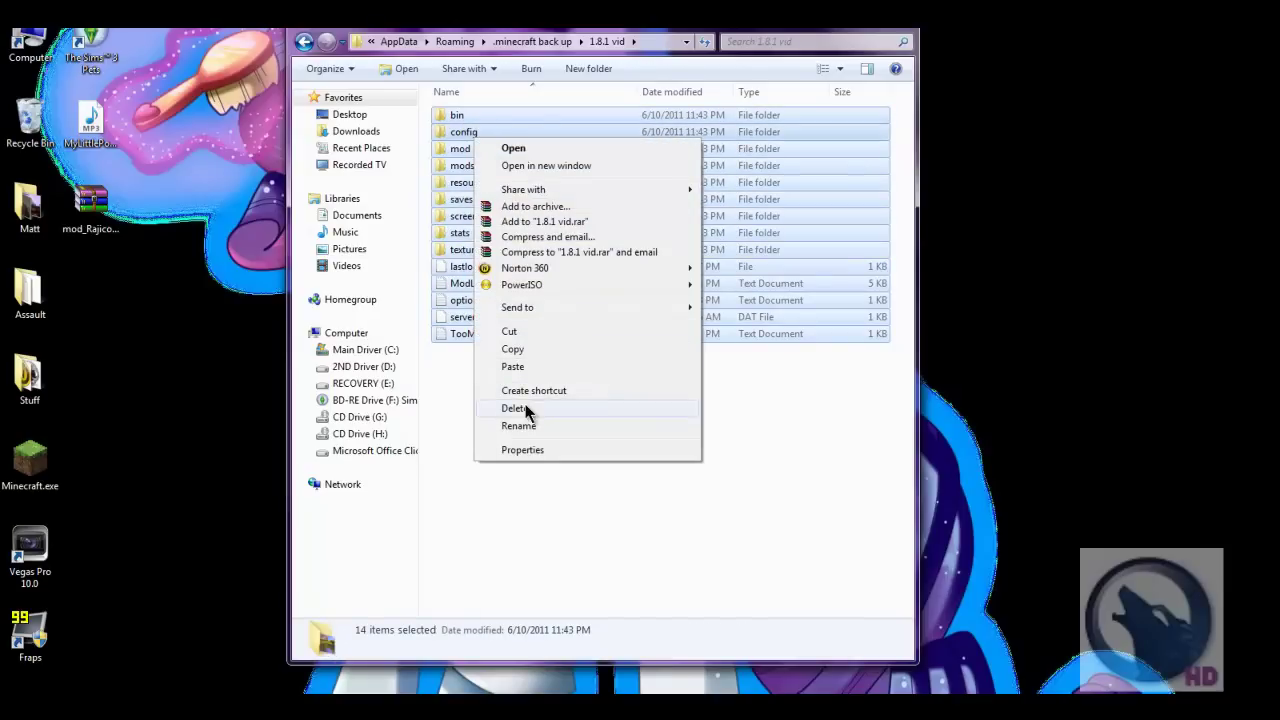
click(515, 350)
- Paste the copied 1.8.1 vid files into the .minecraft folder
click(305, 45)
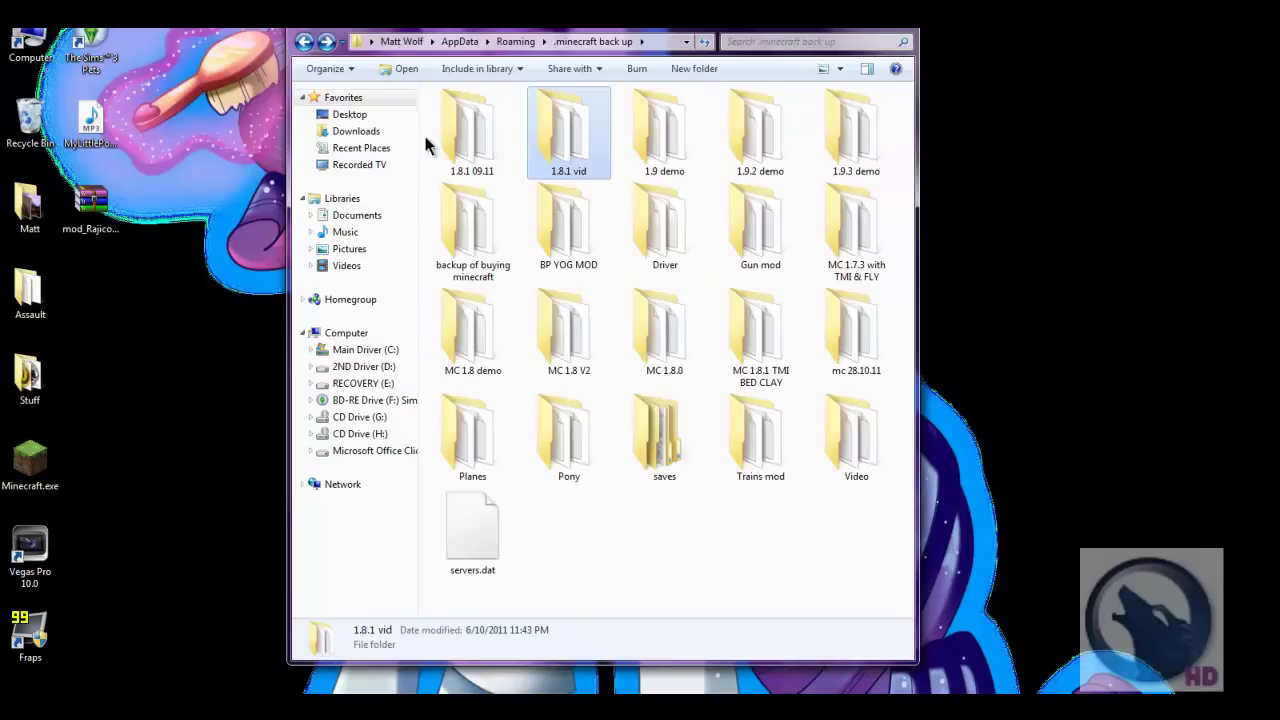
click(305, 43)
double_click(460, 138)
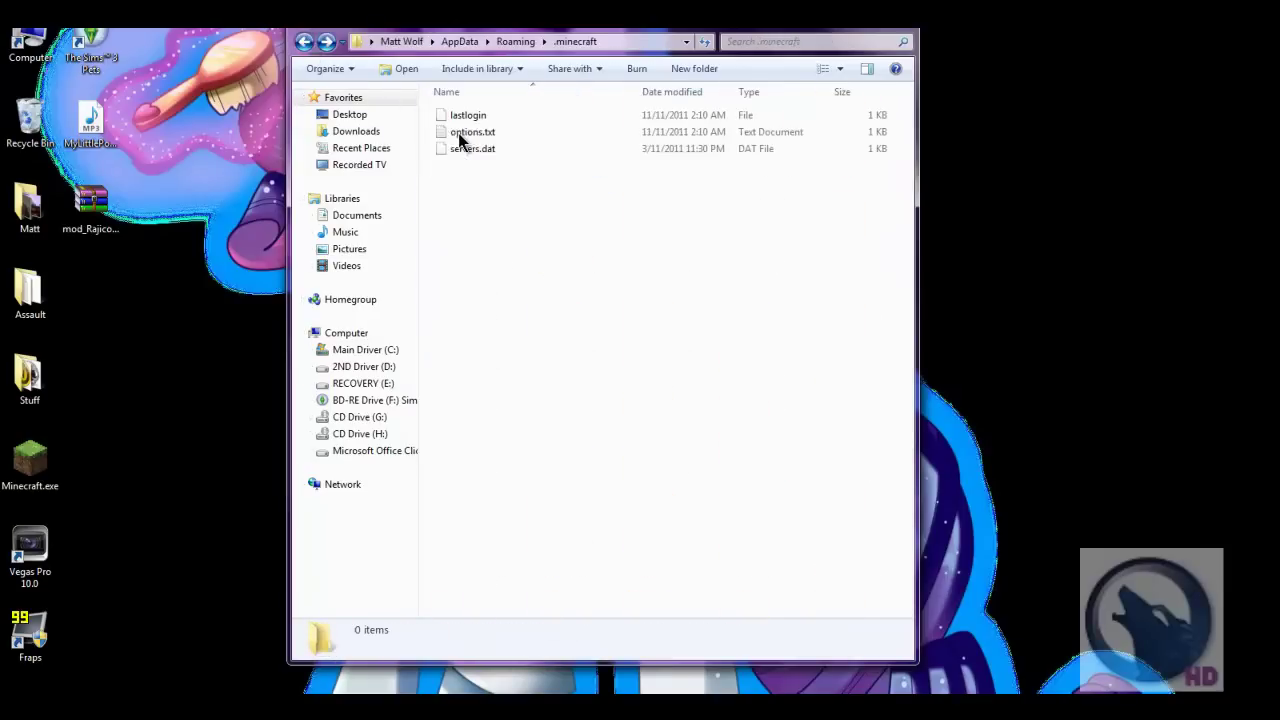
right_click(546, 298)
click(586, 432)
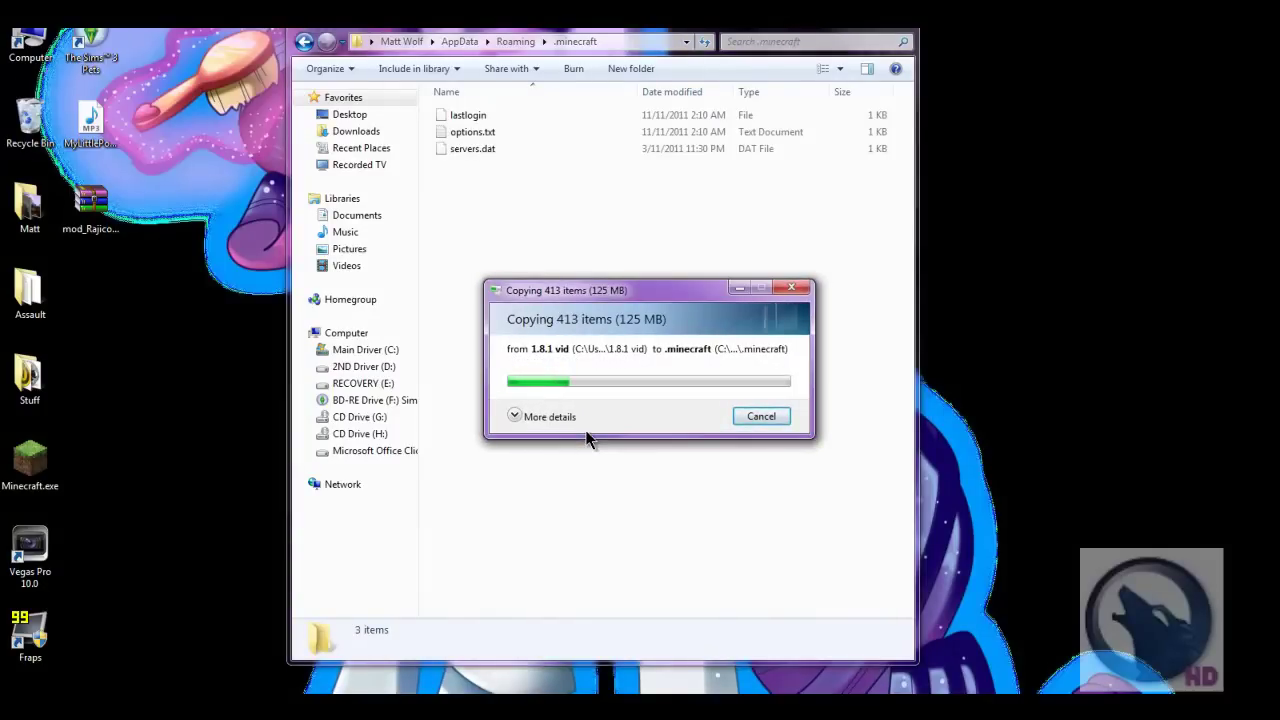
double_click(40, 465)
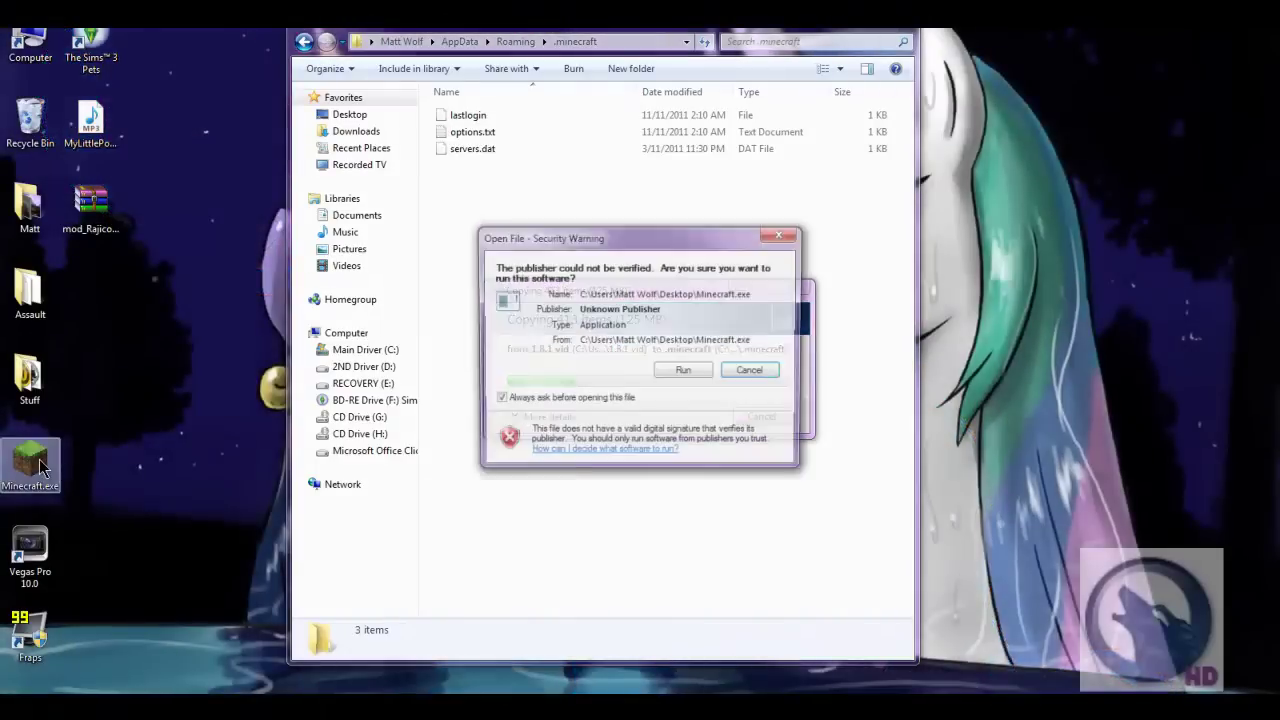
click(742, 372)
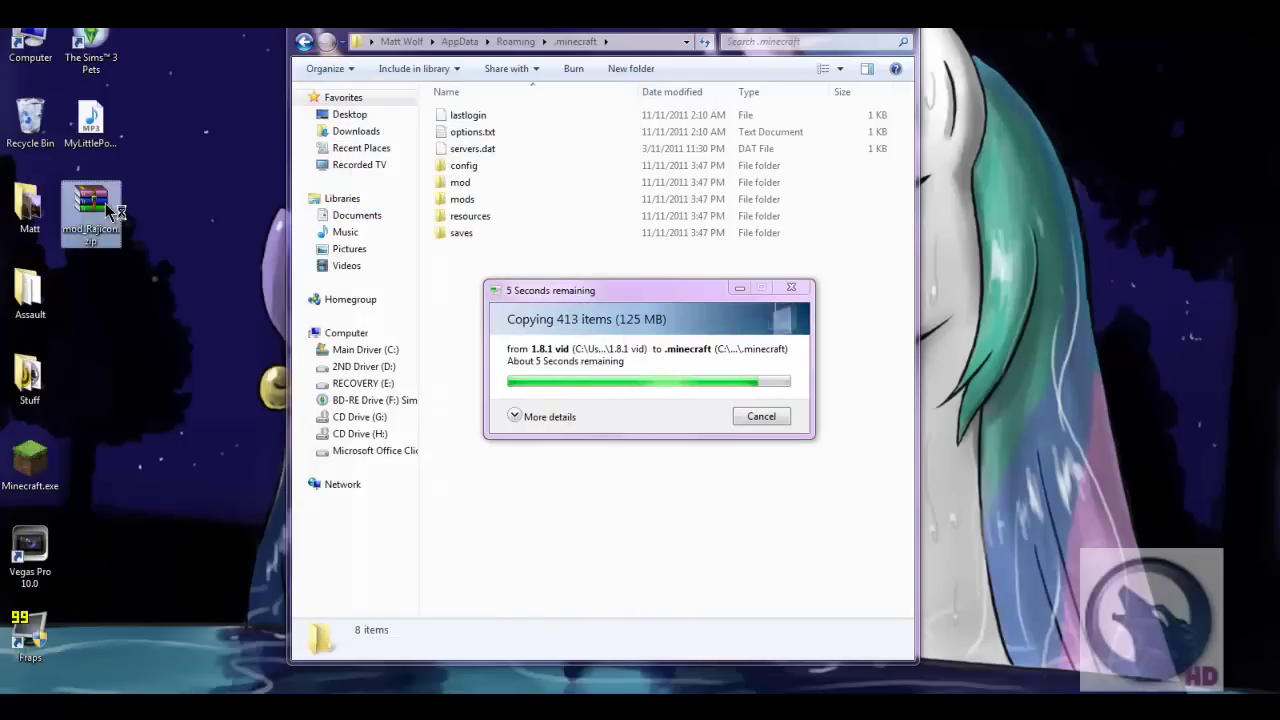
click(107, 210)
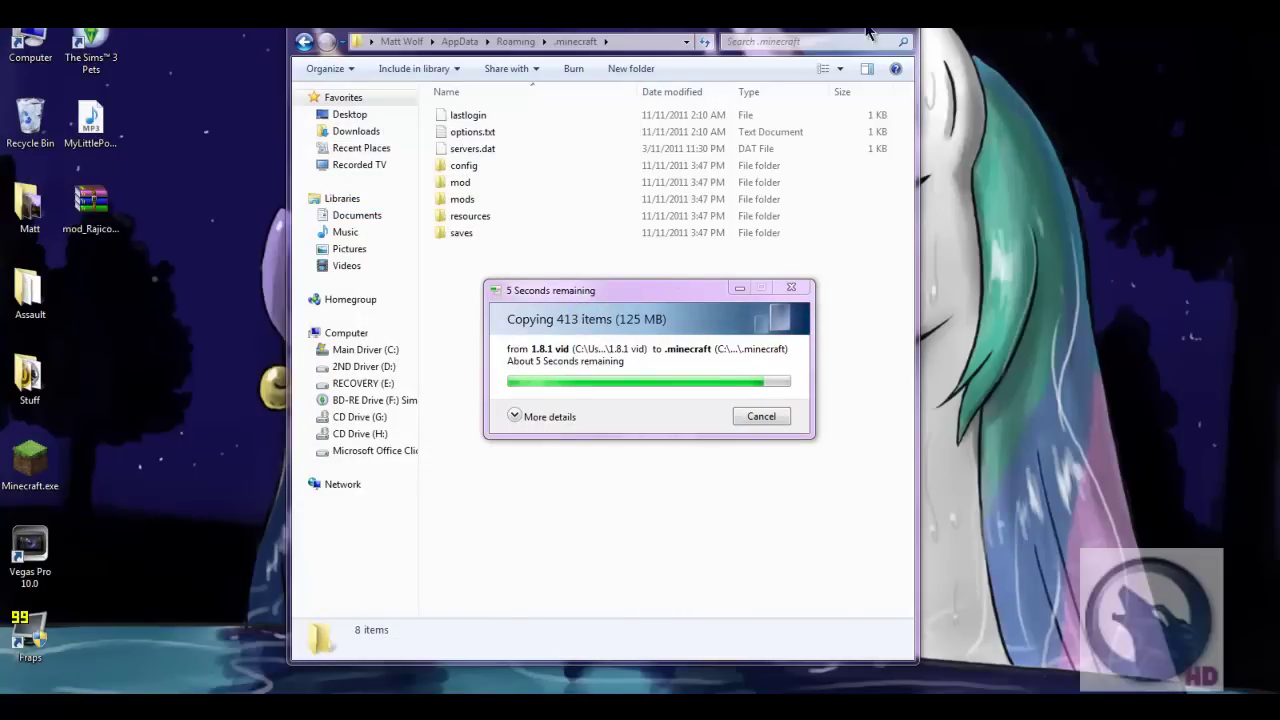
key(alt+F4)
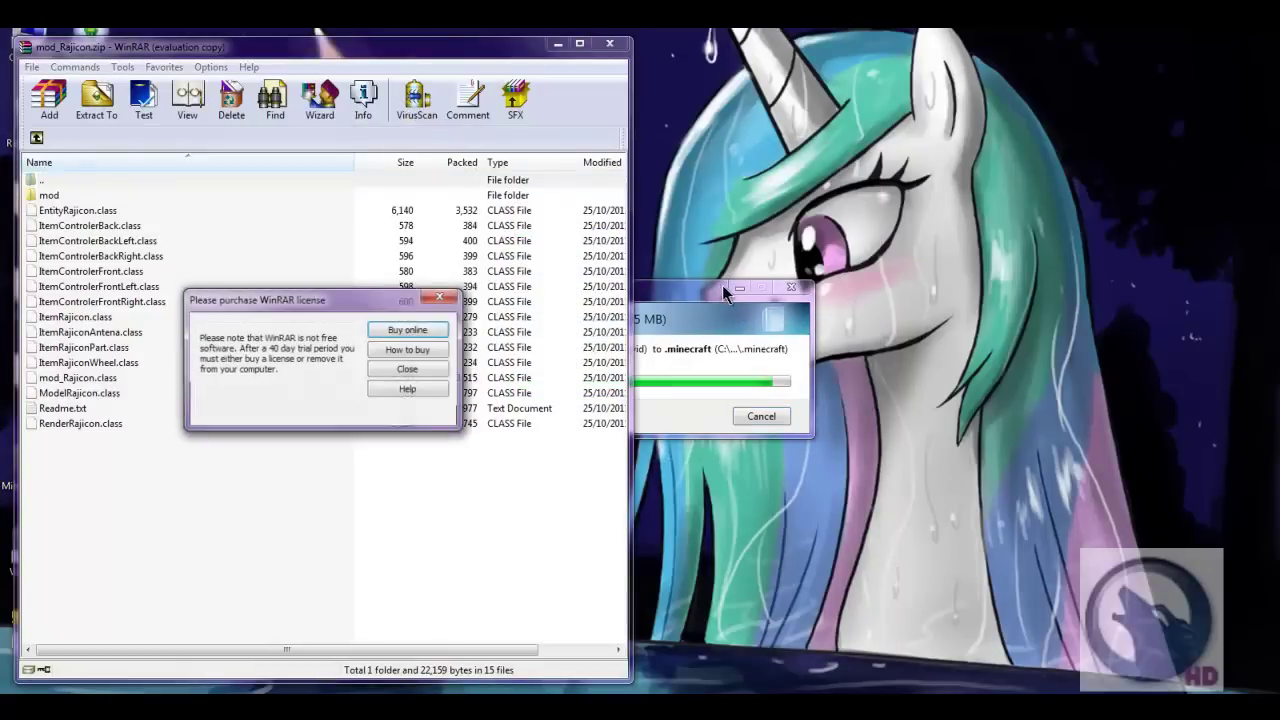
click(446, 297)
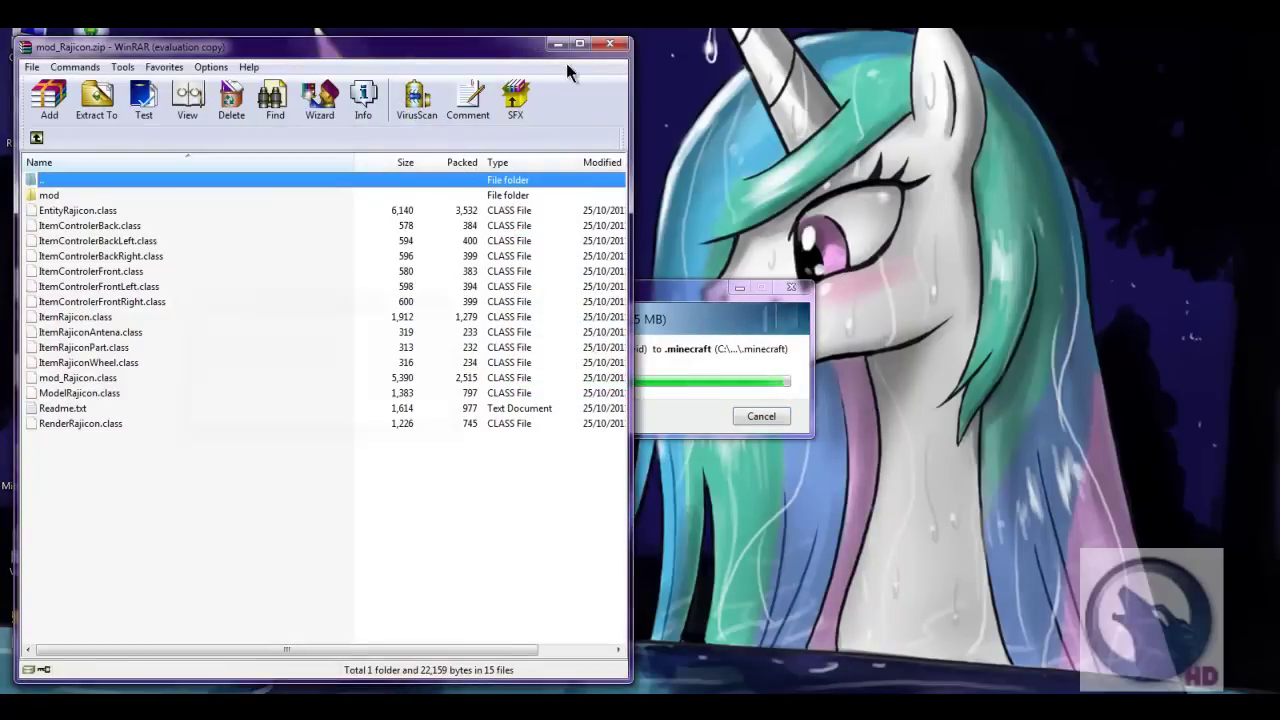
click(609, 43)
- Resolve the copy conflicts by keeping the existing lastlogin, options.txt and servers.dat files in .minecraft
click(738, 290)
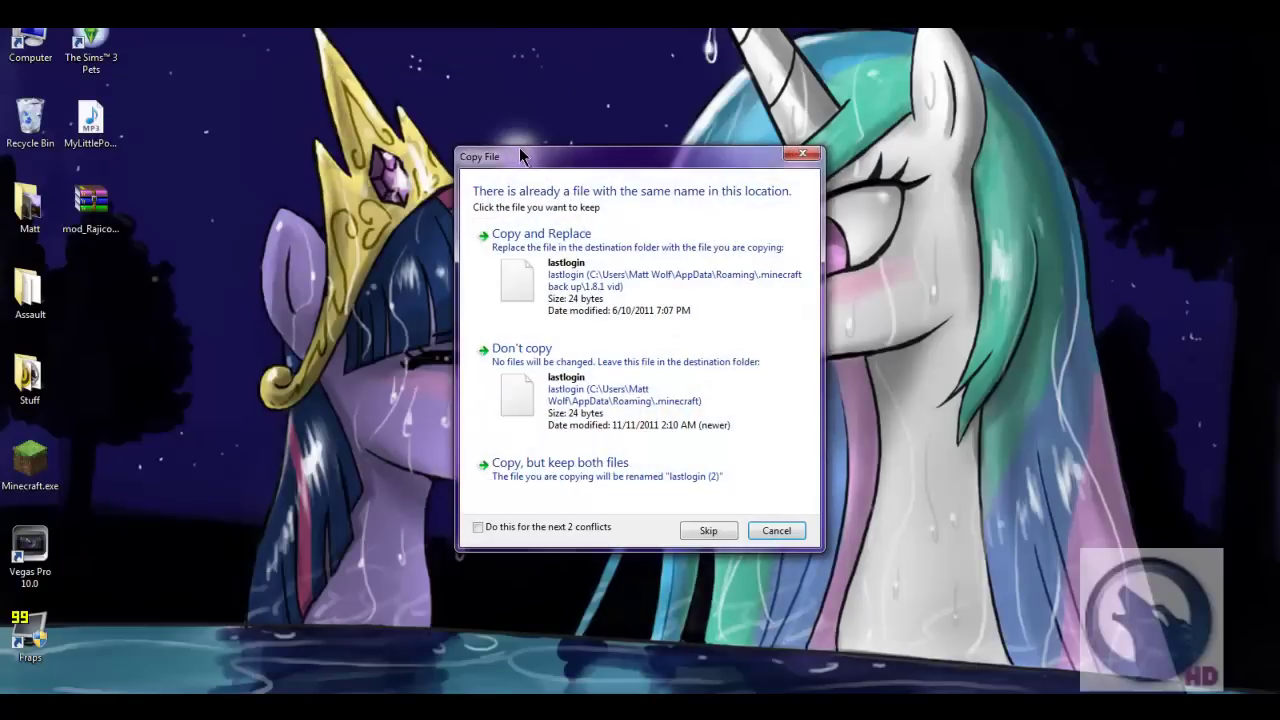
click(580, 404)
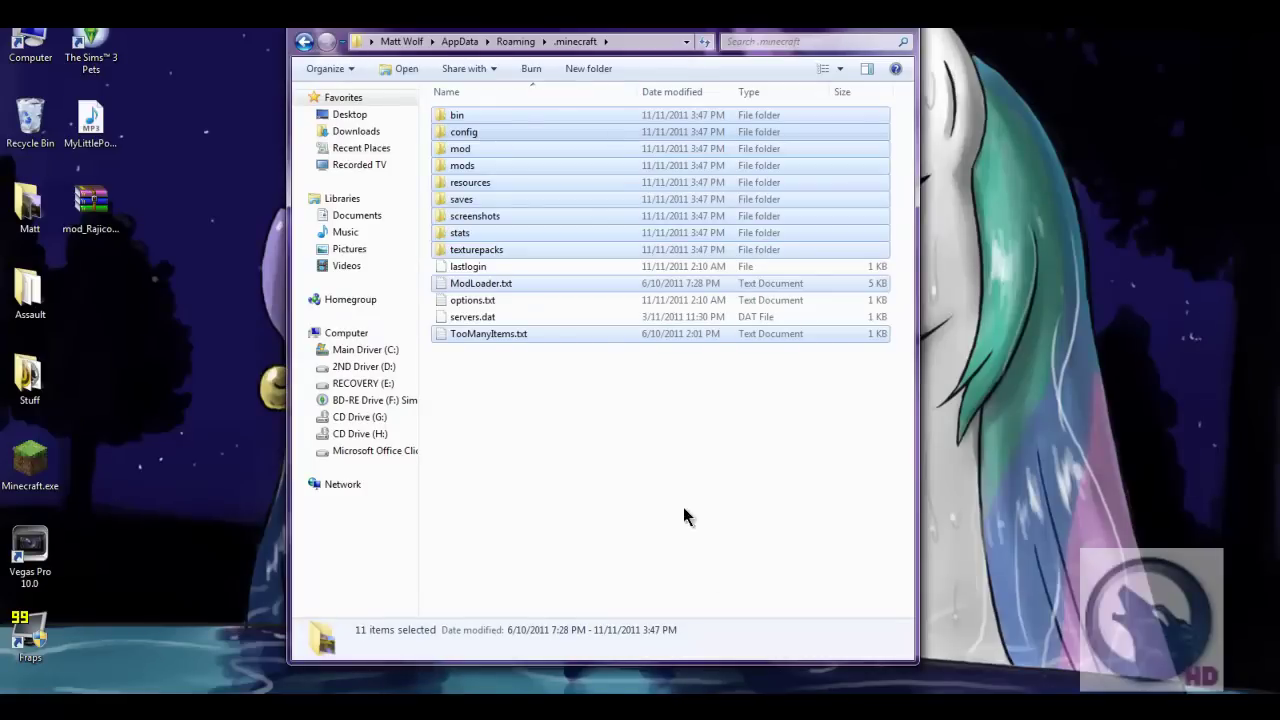
- Open minecraft.jar from the bin folder in .minecraft with WinRAR and dismiss the licence reminder
double_click(487, 110)
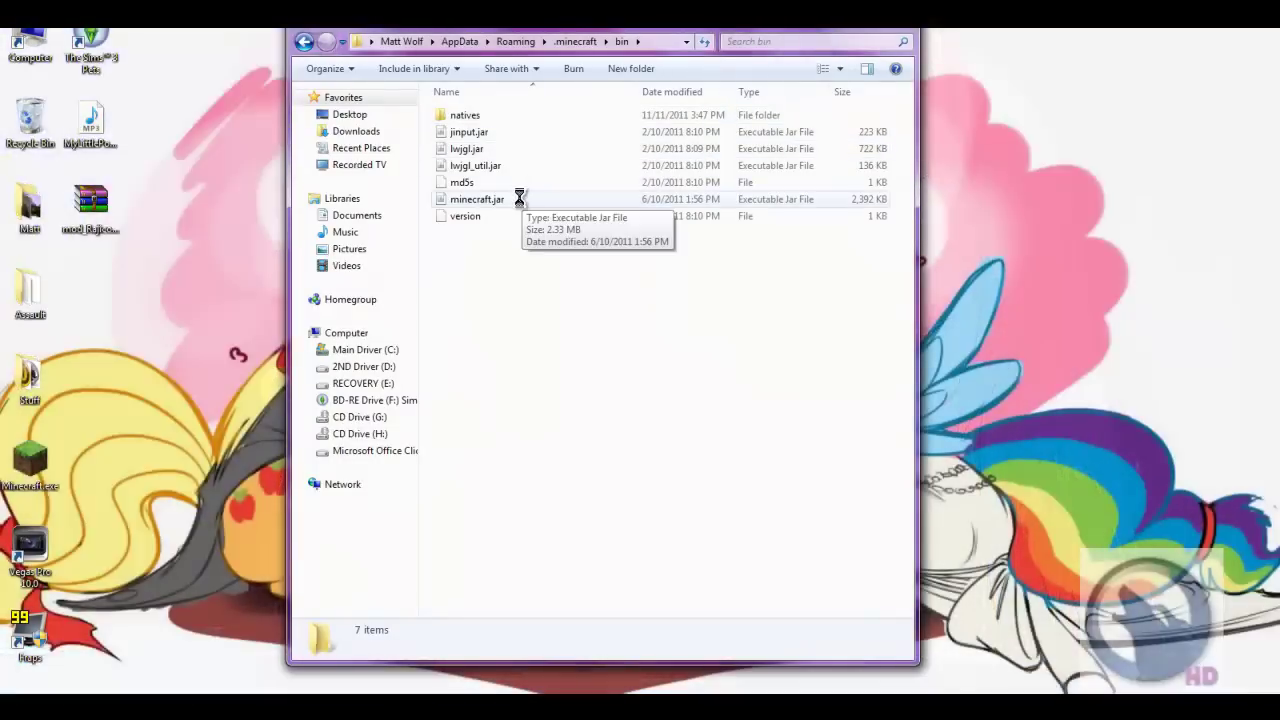
double_click(519, 198)
right_click(519, 197)
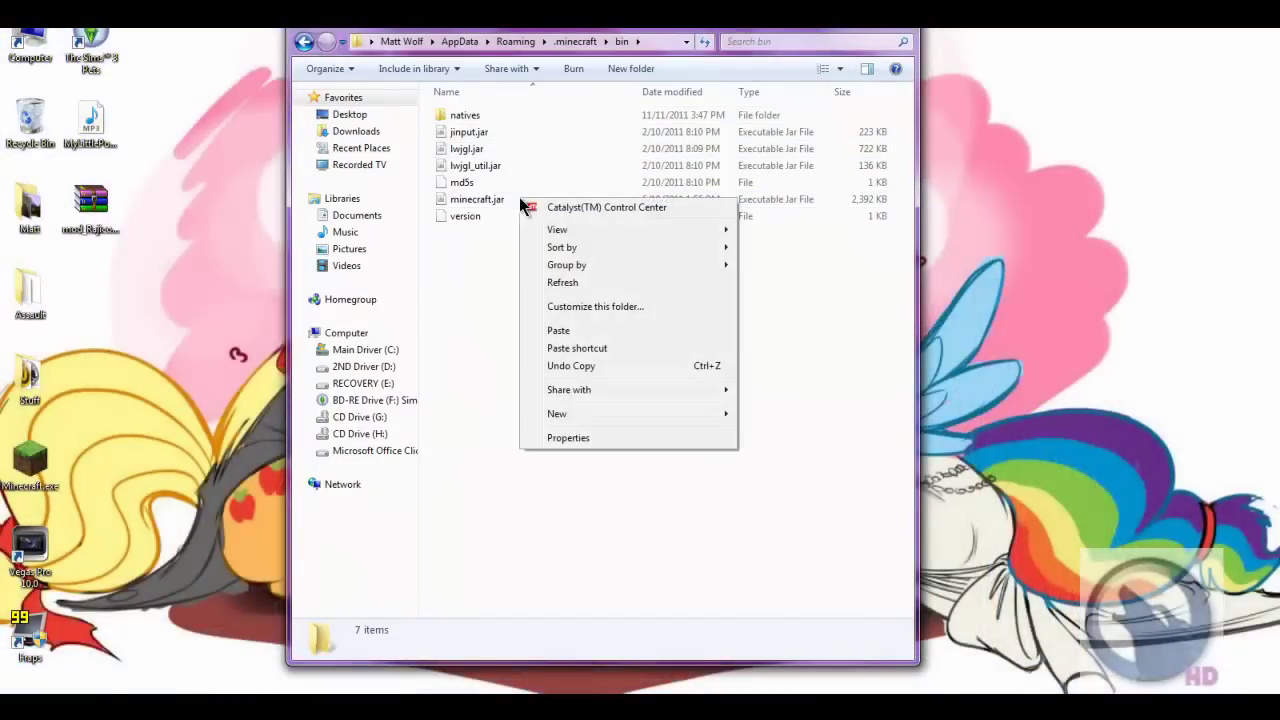
right_click(496, 198)
mouse_move(648, 385)
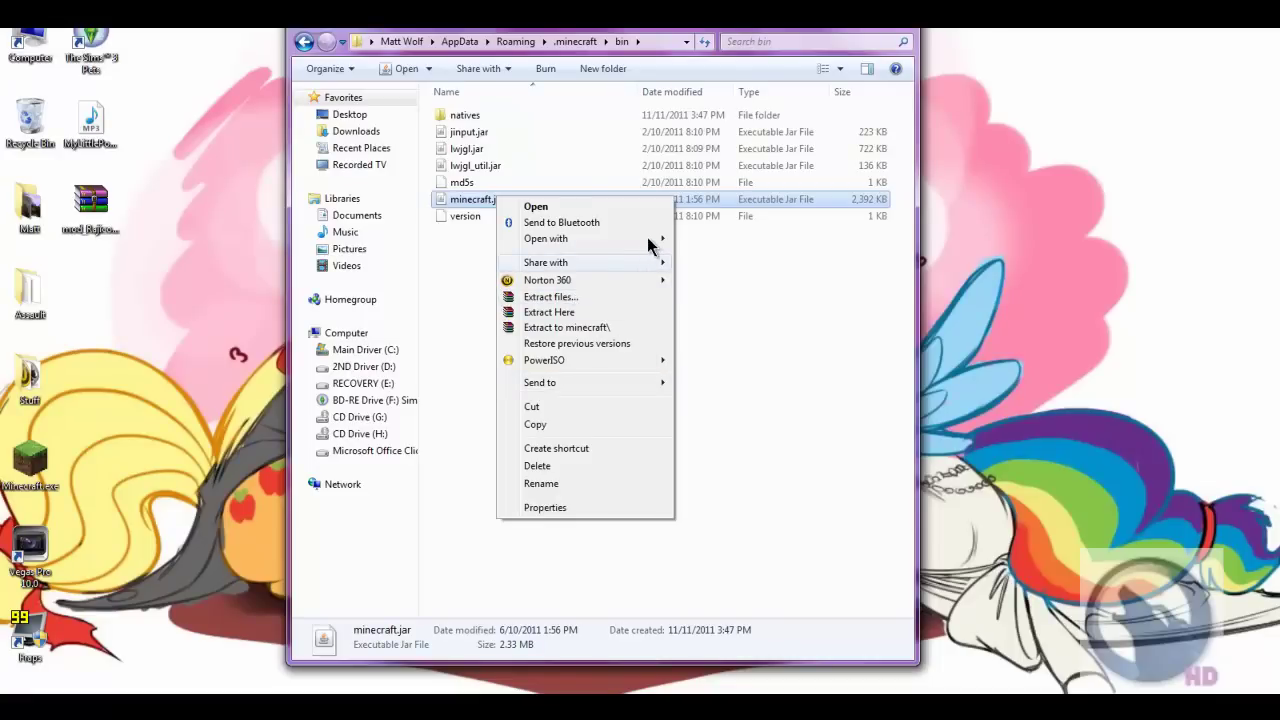
mouse_move(660, 245)
click(693, 258)
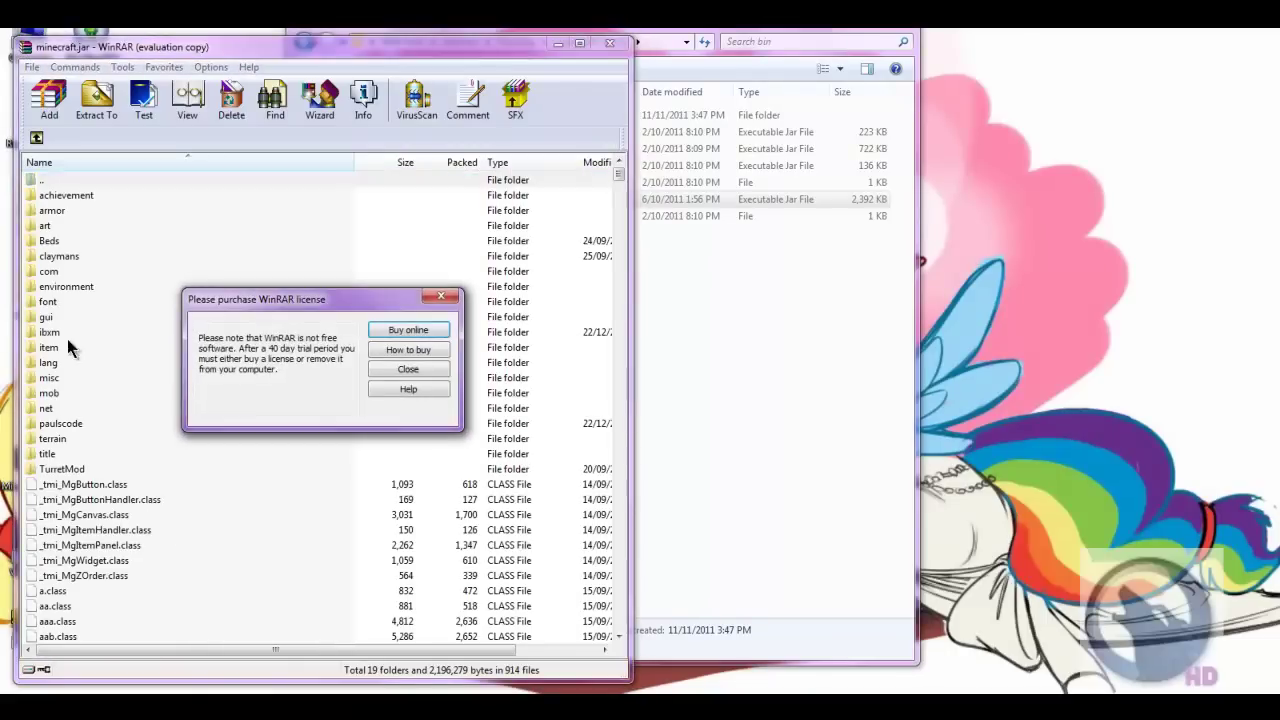
click(440, 297)
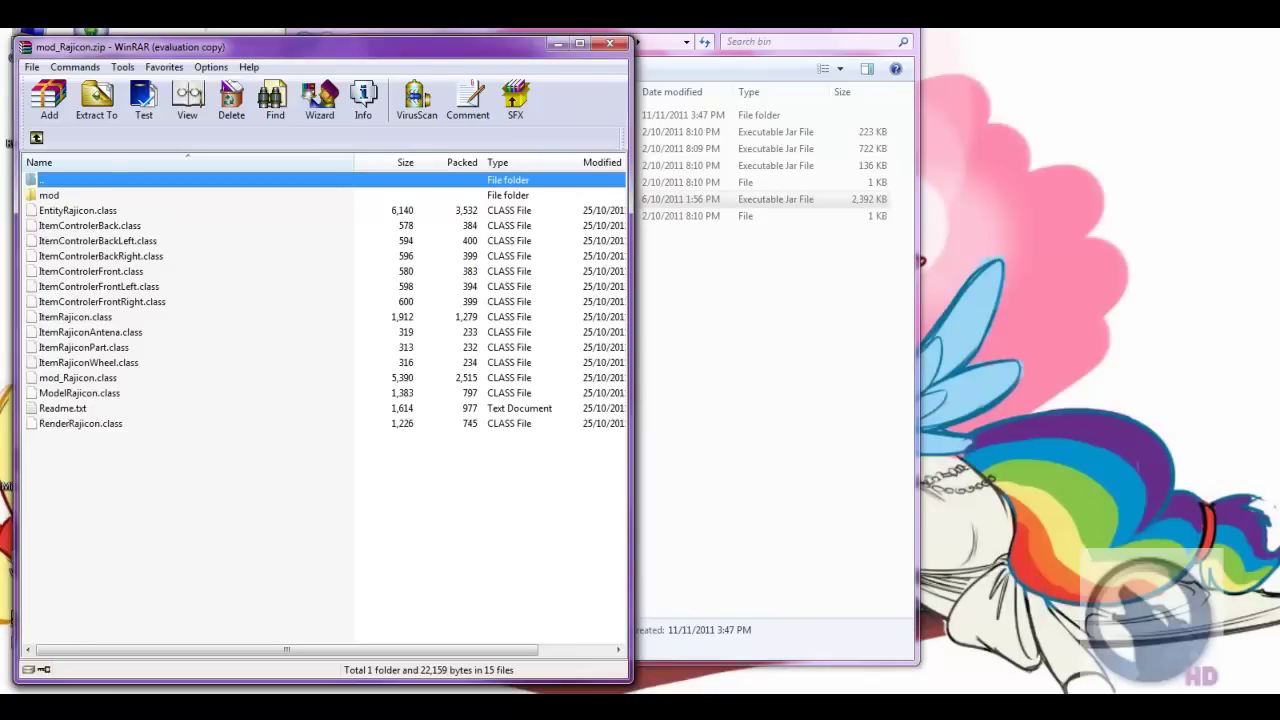
- Add the mod folder and all files from mod_Rajicon.zip to minecraft.jar, and close both archives and the bin folder
drag(224, 45, 870, 70)
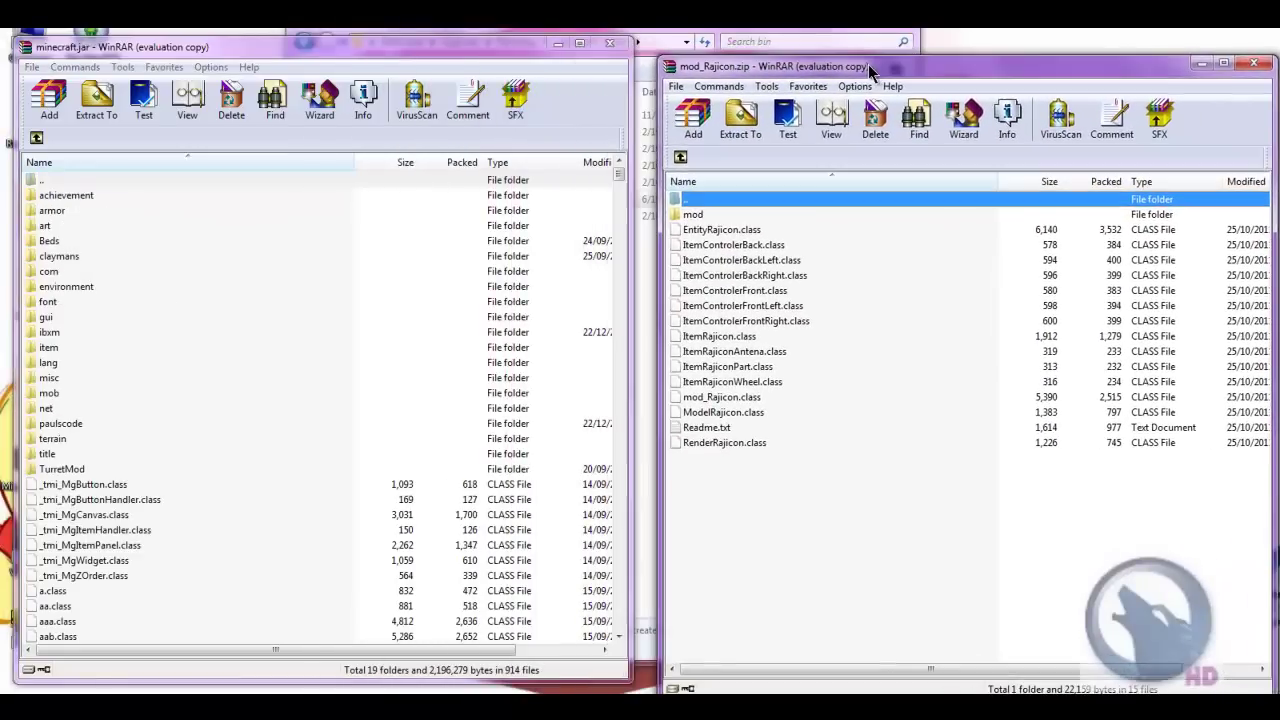
drag(762, 582, 292, 519)
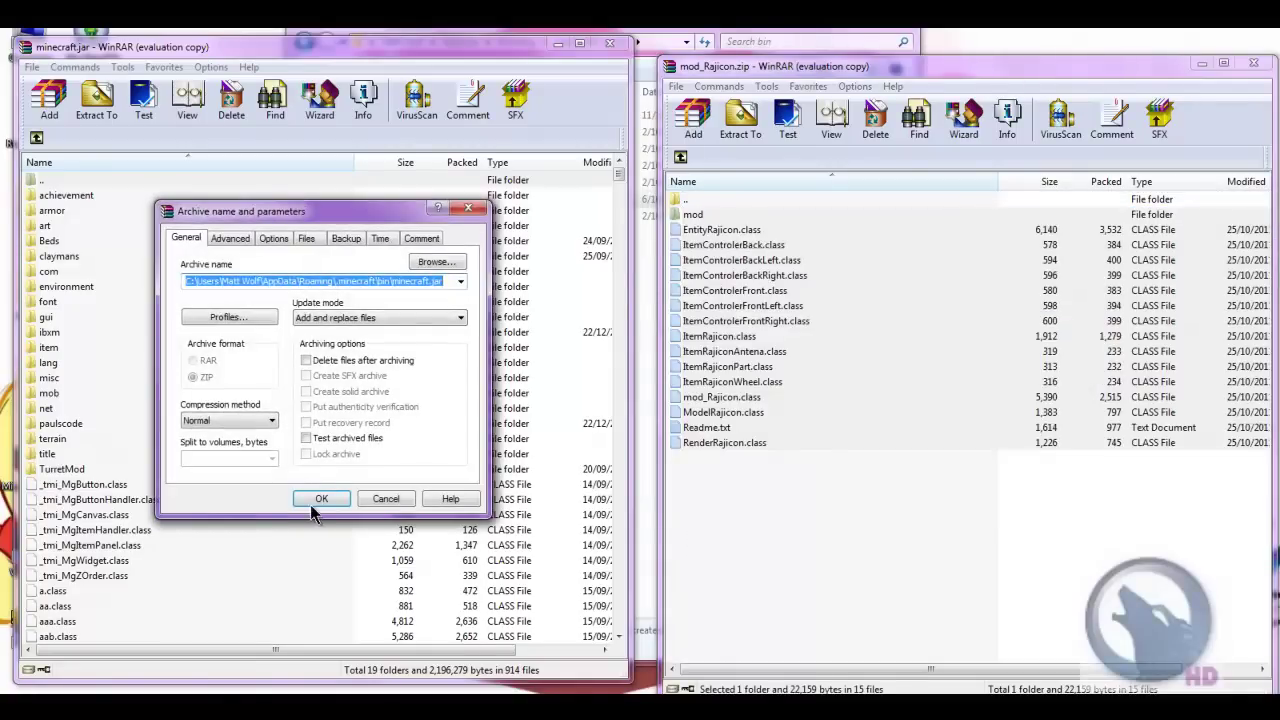
click(322, 497)
click(1253, 62)
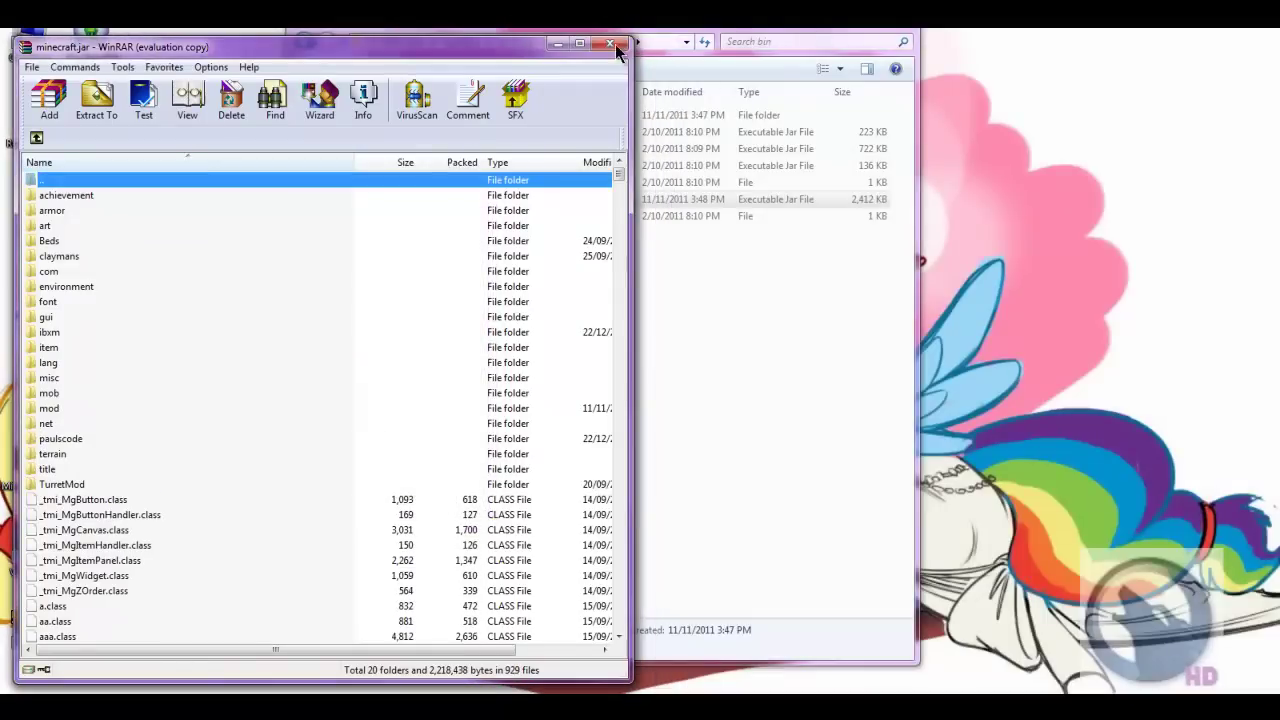
click(609, 43)
click(897, 32)
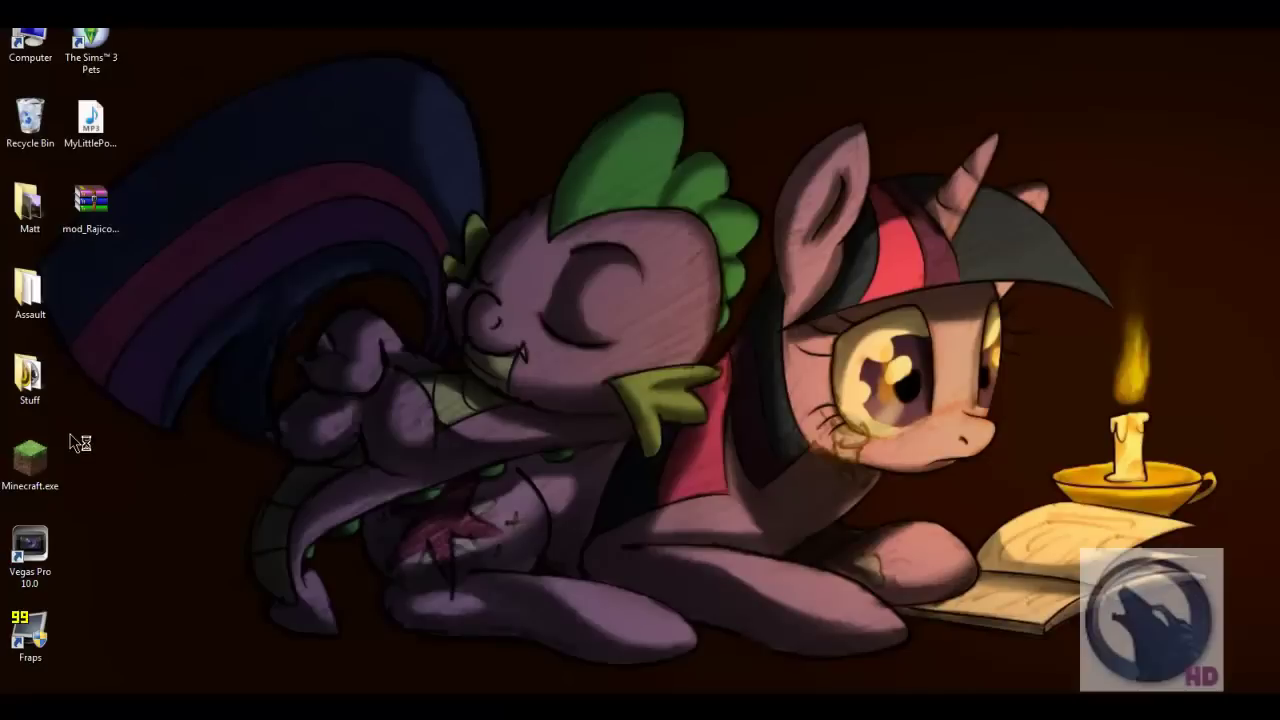
- Run Minecraft.exe from the desktop and log in with the remembered account
double_click(42, 449)
click(688, 373)
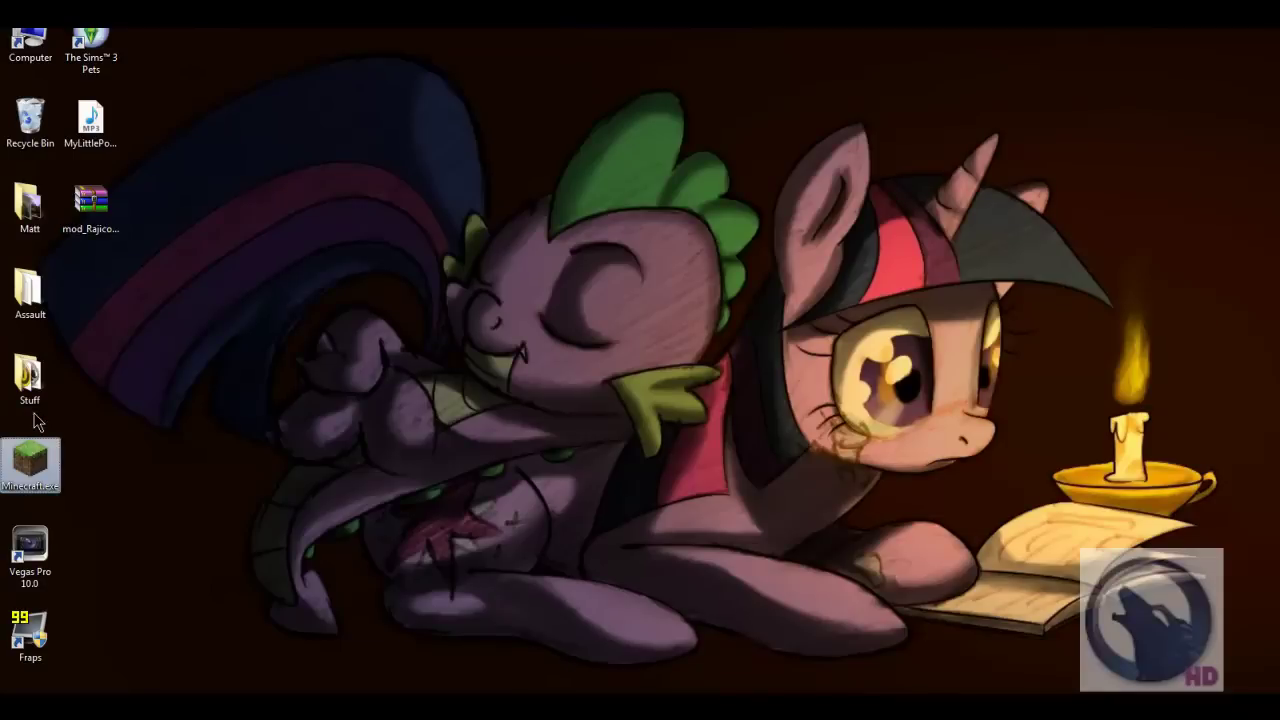
double_click(30, 458)
click(694, 372)
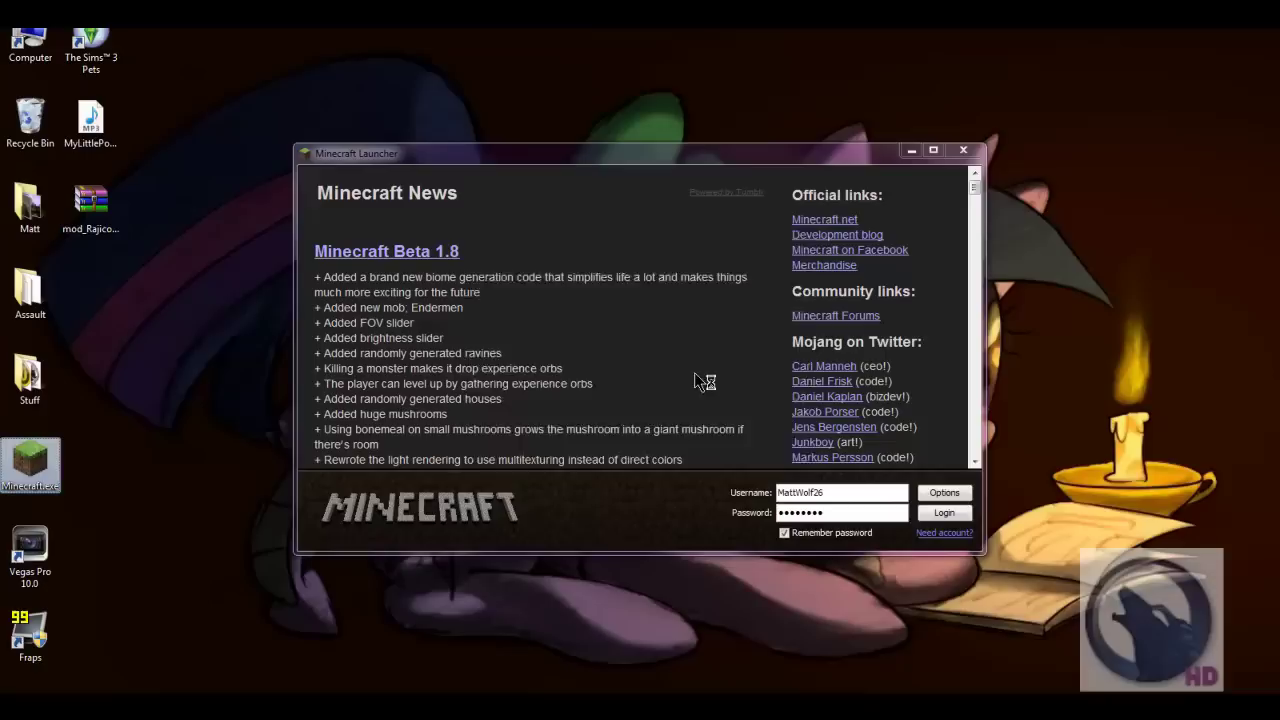
click(944, 512)
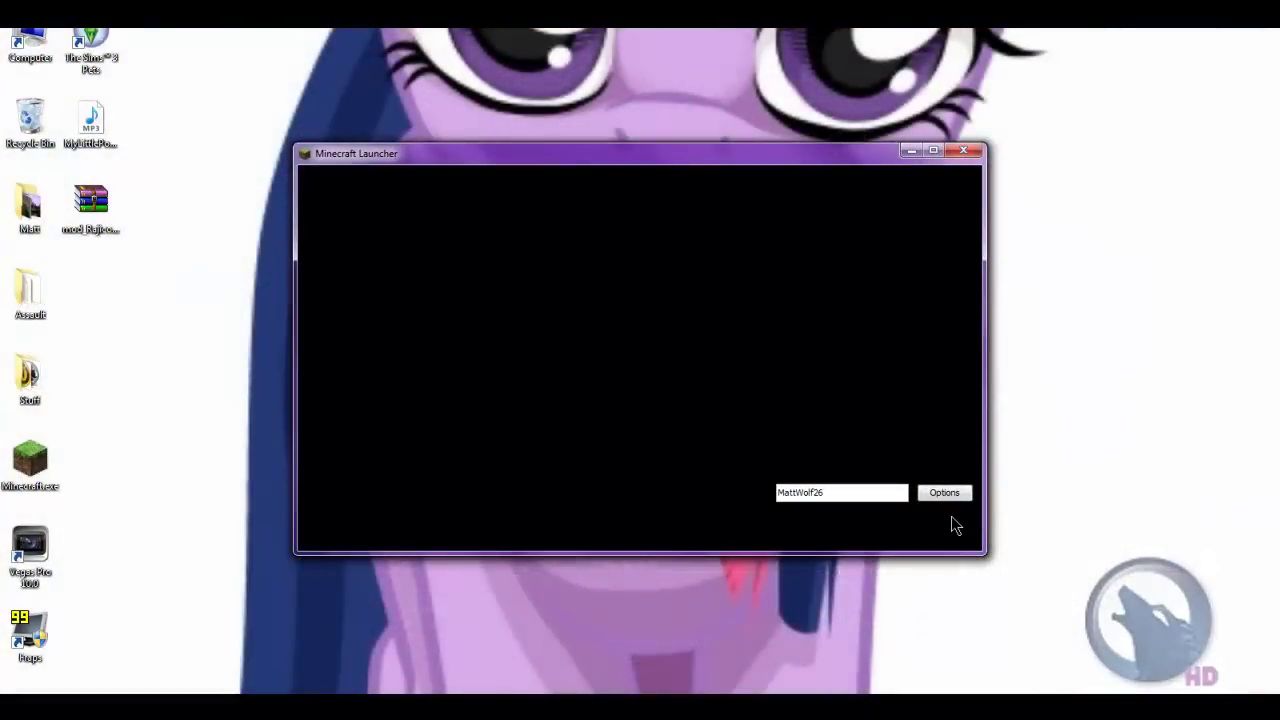
click(951, 516)
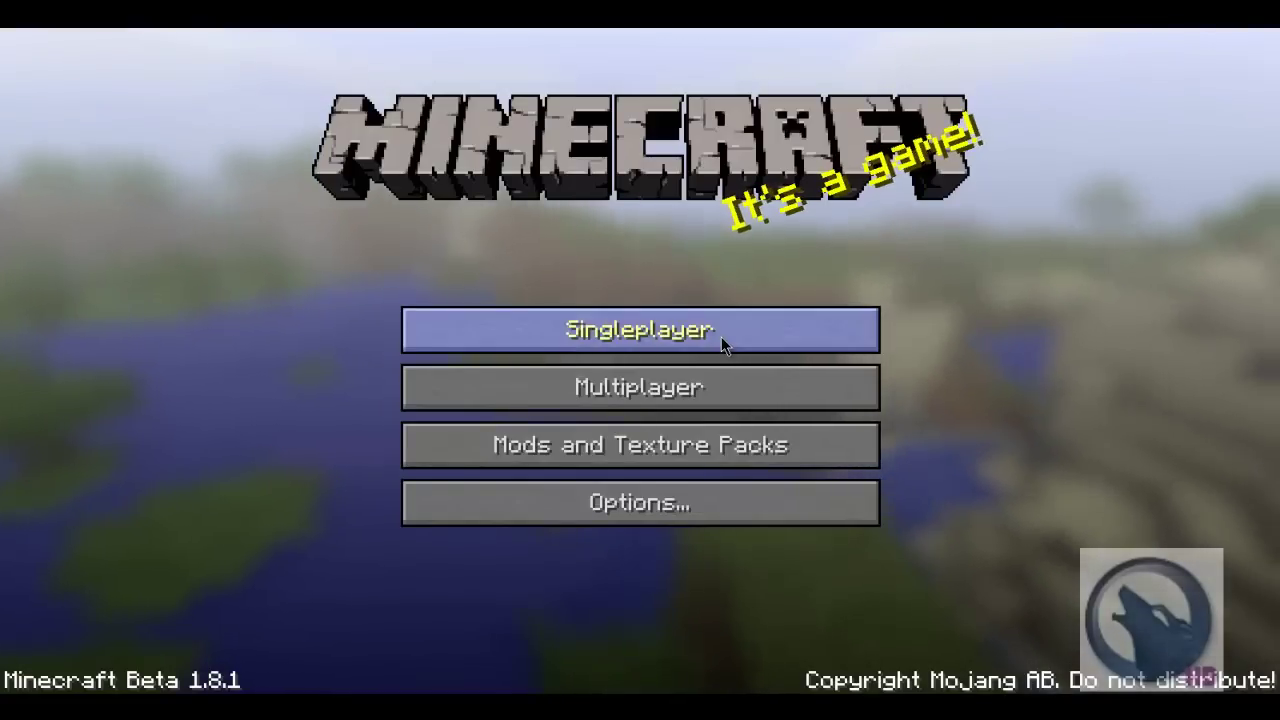
- Load the first saved survival world in single-player mode
click(721, 337)
click(544, 141)
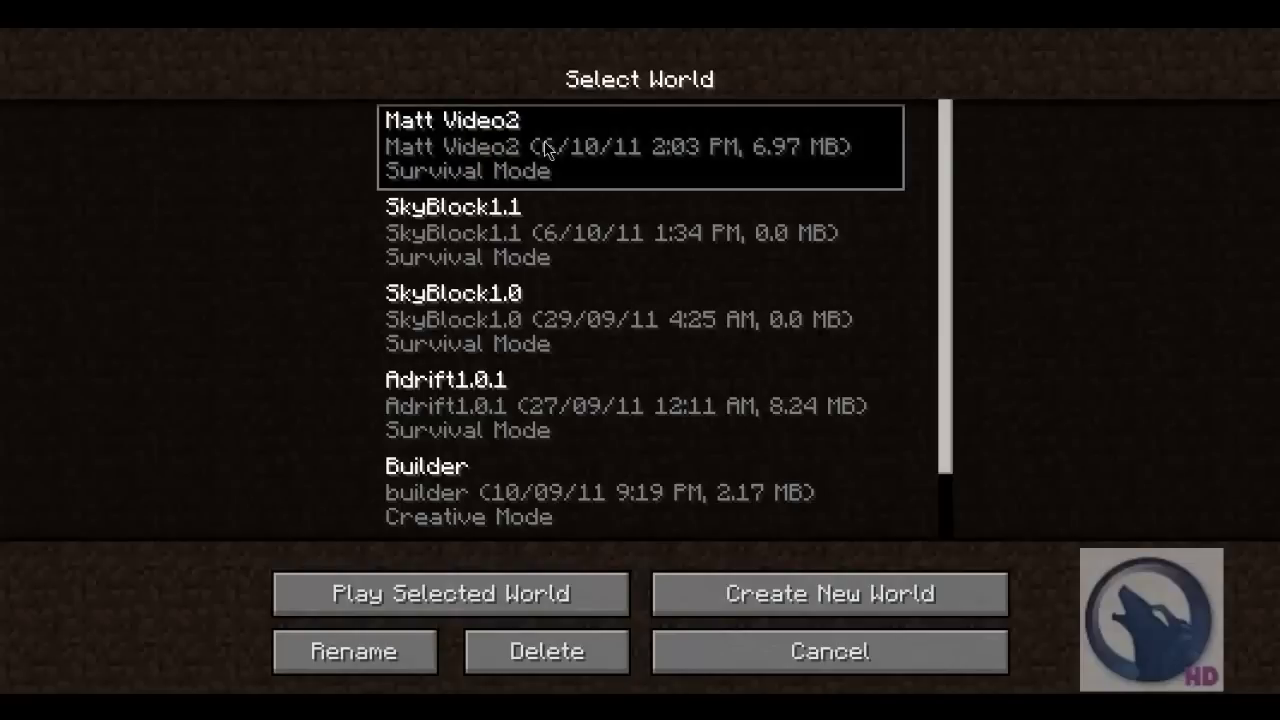
click(513, 602)
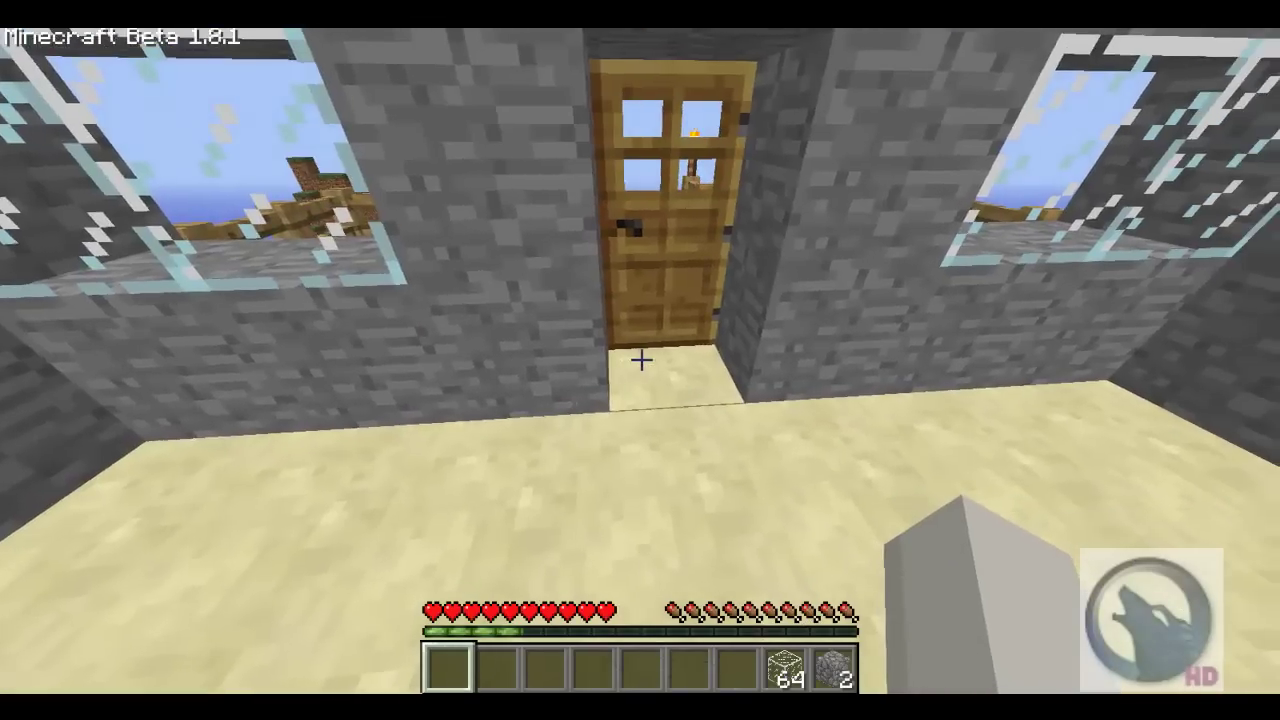
- Leave the stone house through the wooden door and walk down to the open sand
key(w)
right_click(640, 360)
key(w)
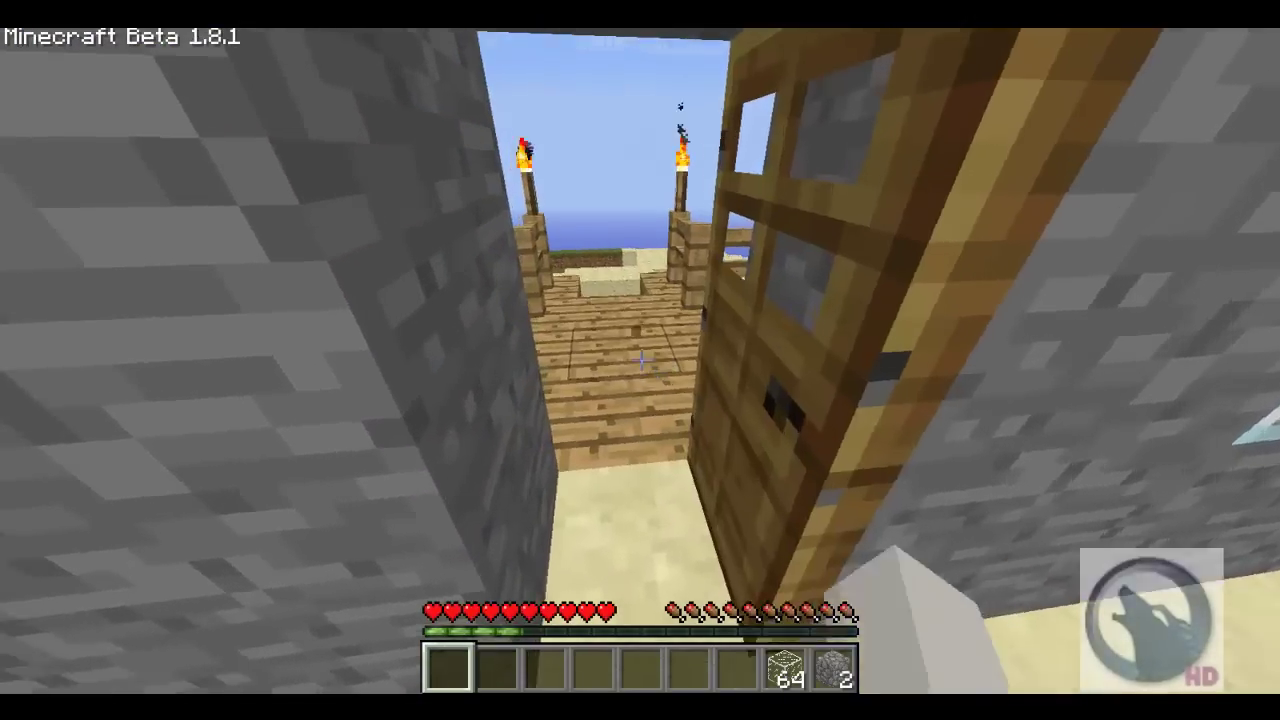
key(w)
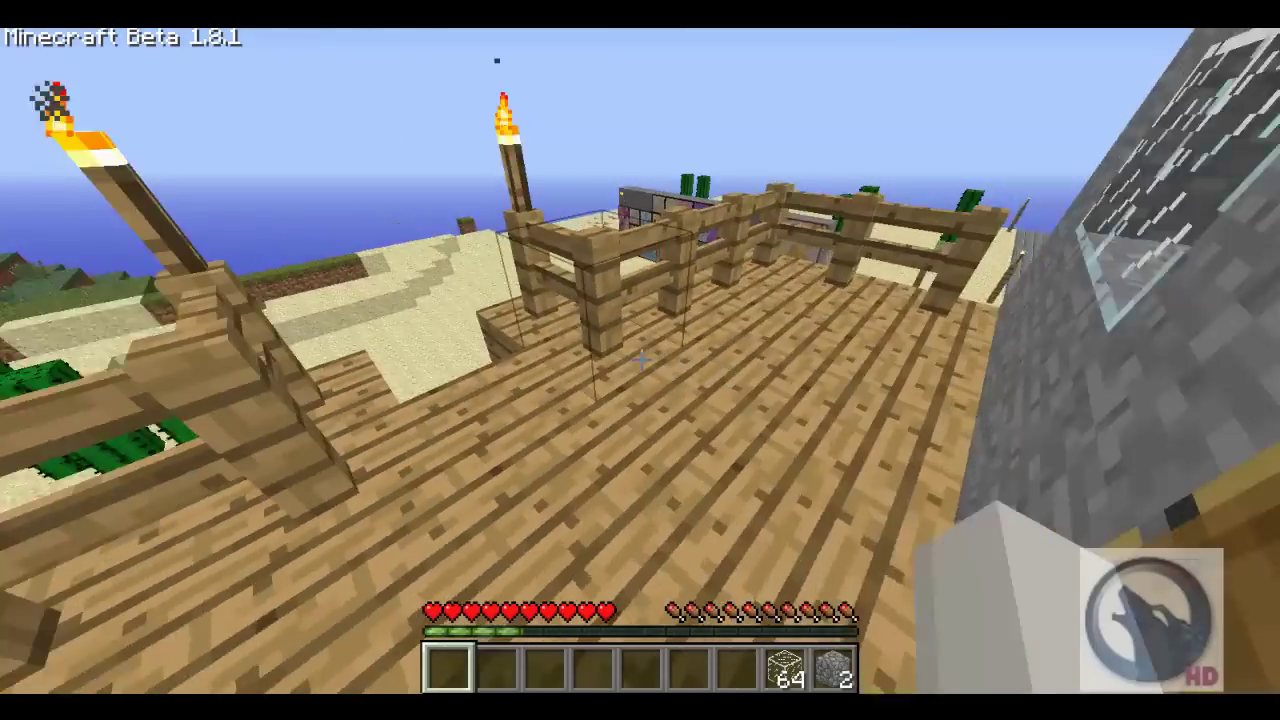
key(w)
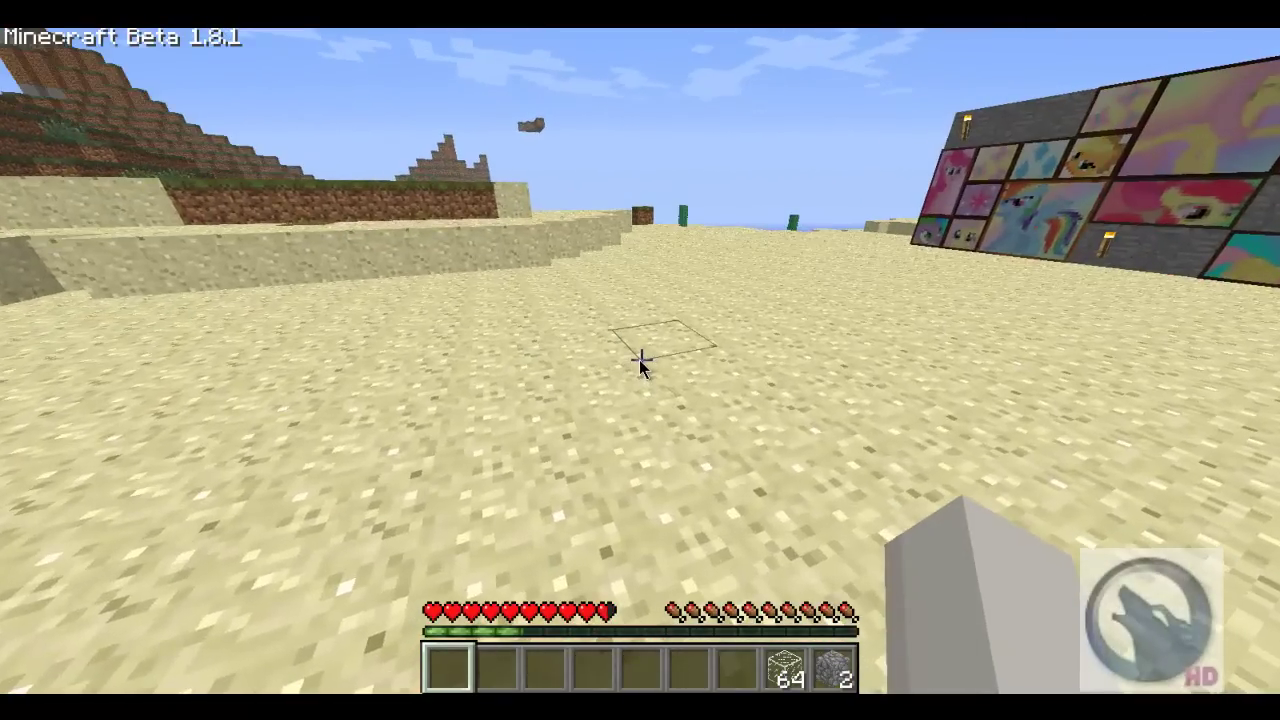
- Take a Rajicon Car from page 3 of the TooManyItems list and place it in the fourth hotbar slot
key(e)
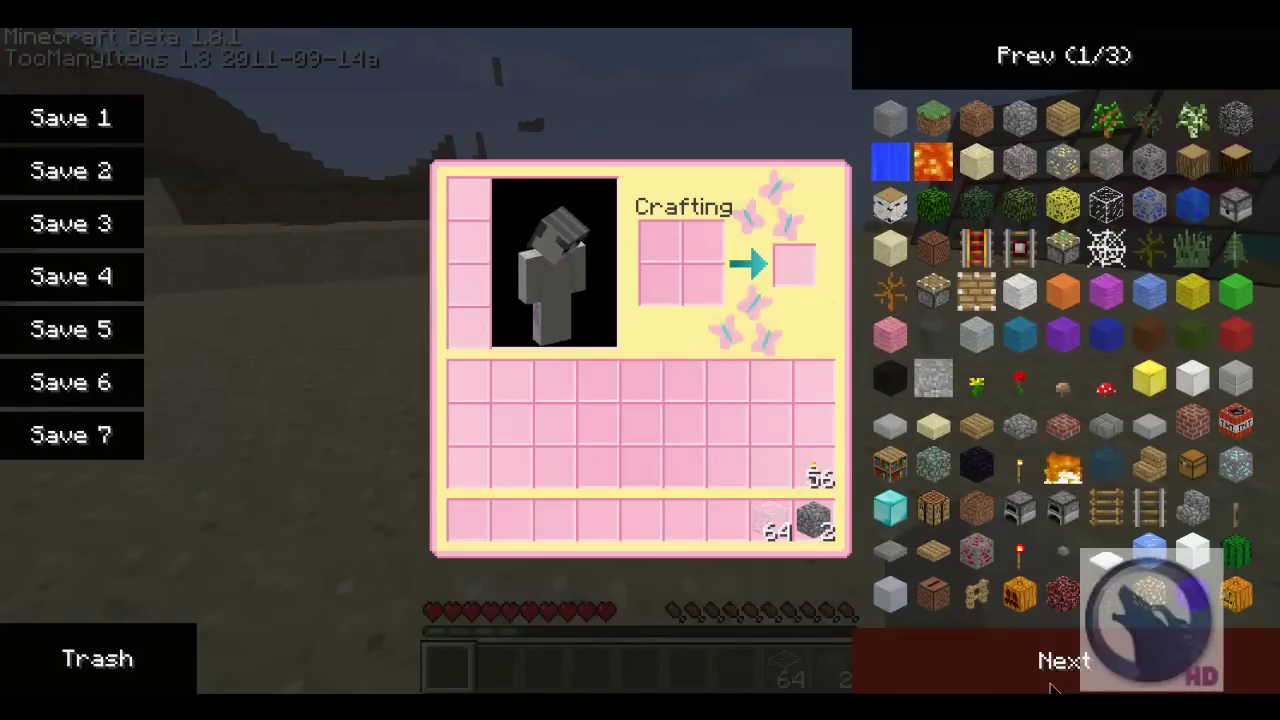
click(1047, 668)
click(1045, 672)
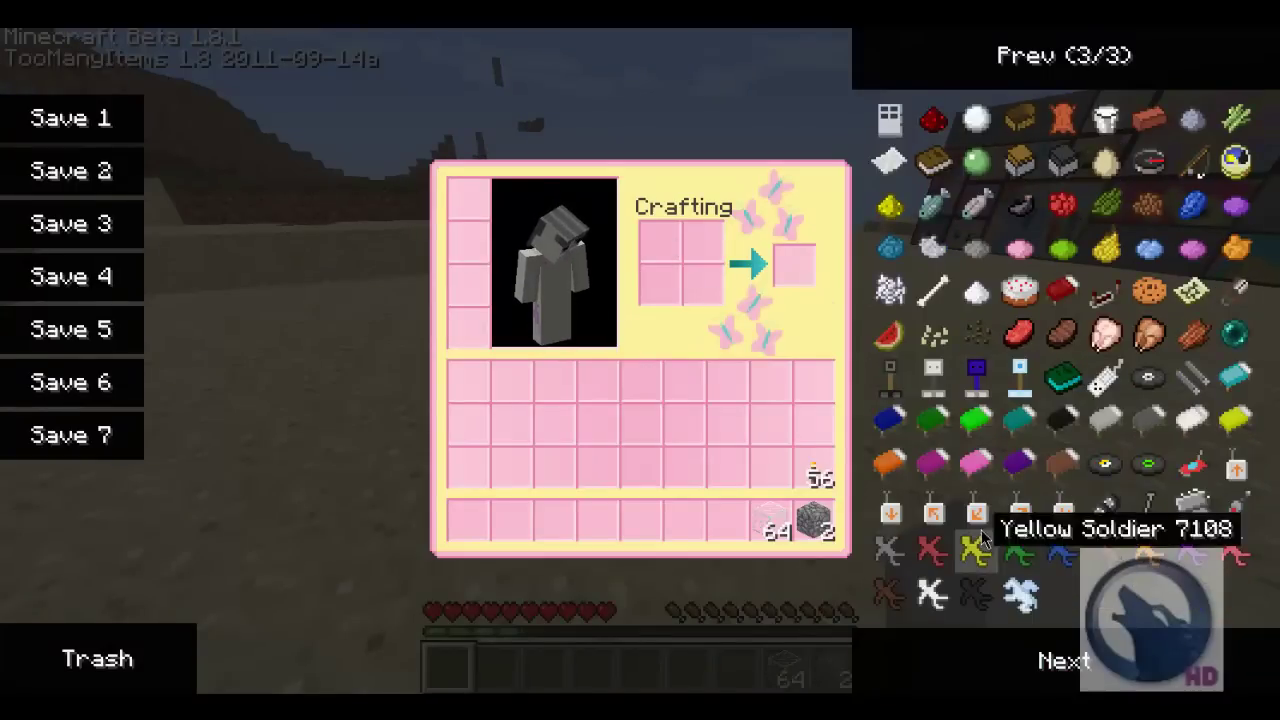
click(1108, 490)
right_click(468, 521)
click(155, 663)
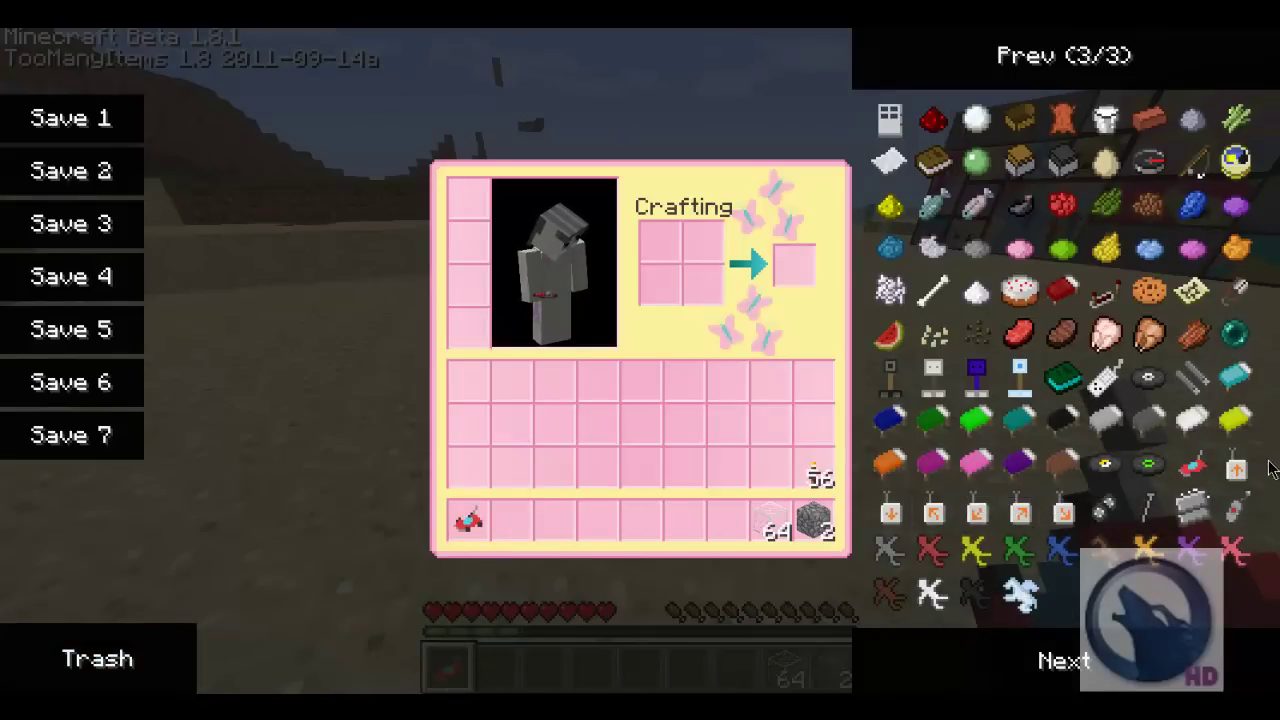
click(468, 521)
click(555, 521)
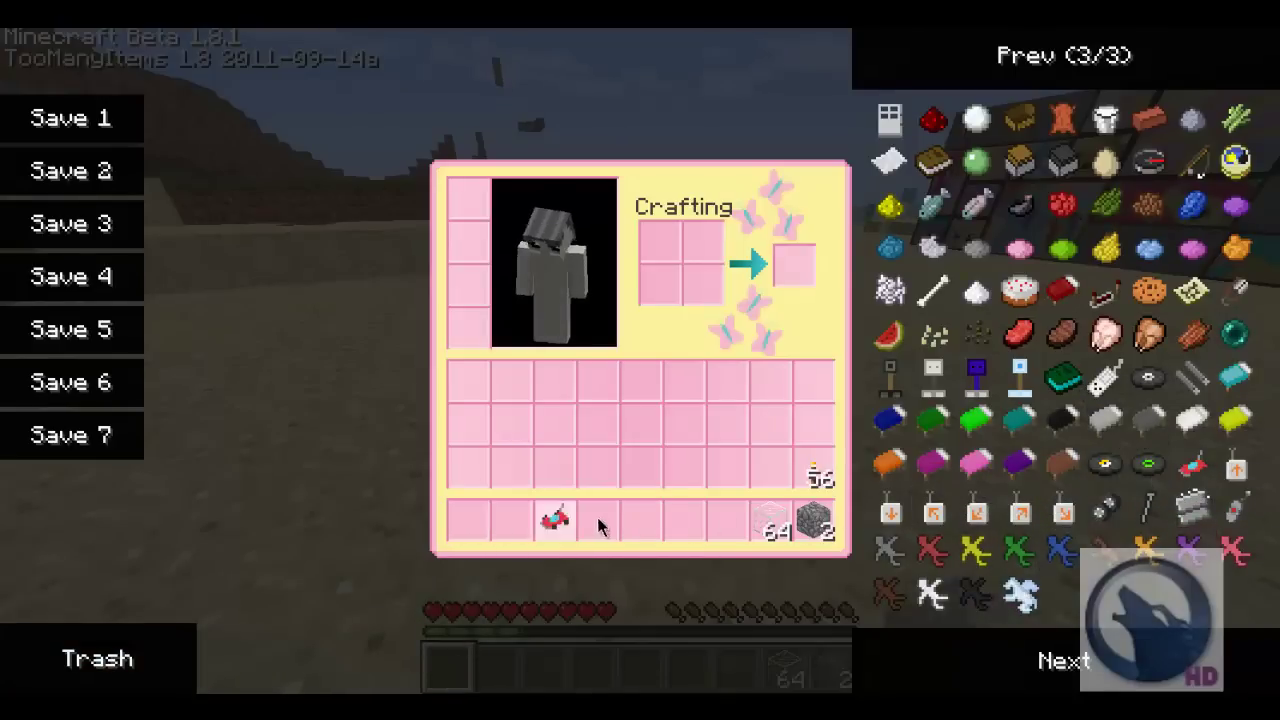
click(555, 521)
click(640, 521)
click(640, 521)
click(597, 521)
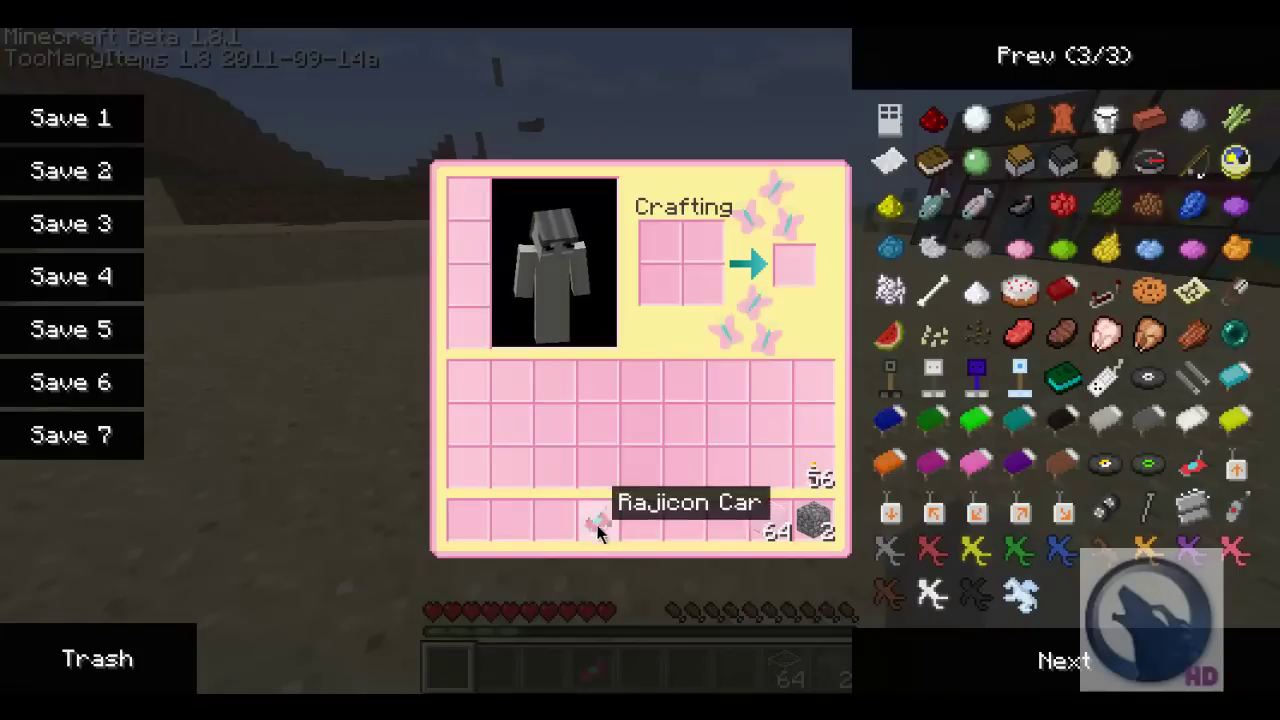
- Add the front-left, front and front-right car controllers to the first three hotbar slots in that order
click(1241, 481)
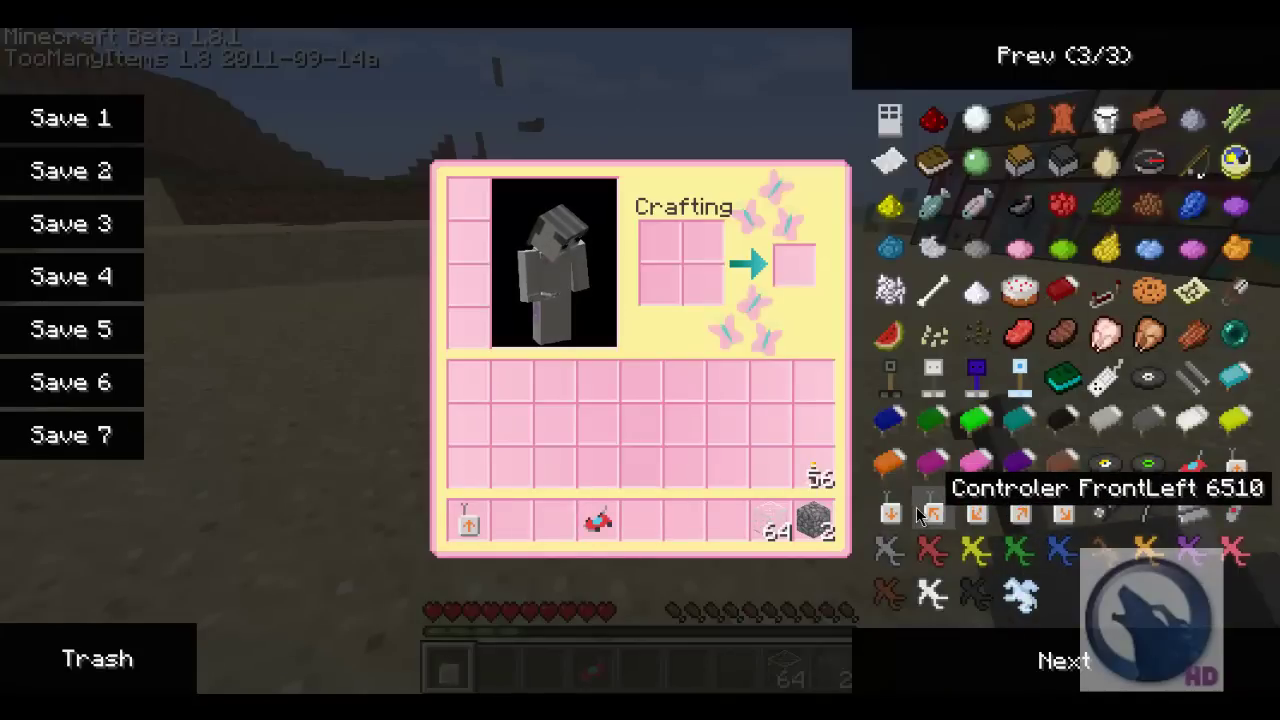
click(1020, 513)
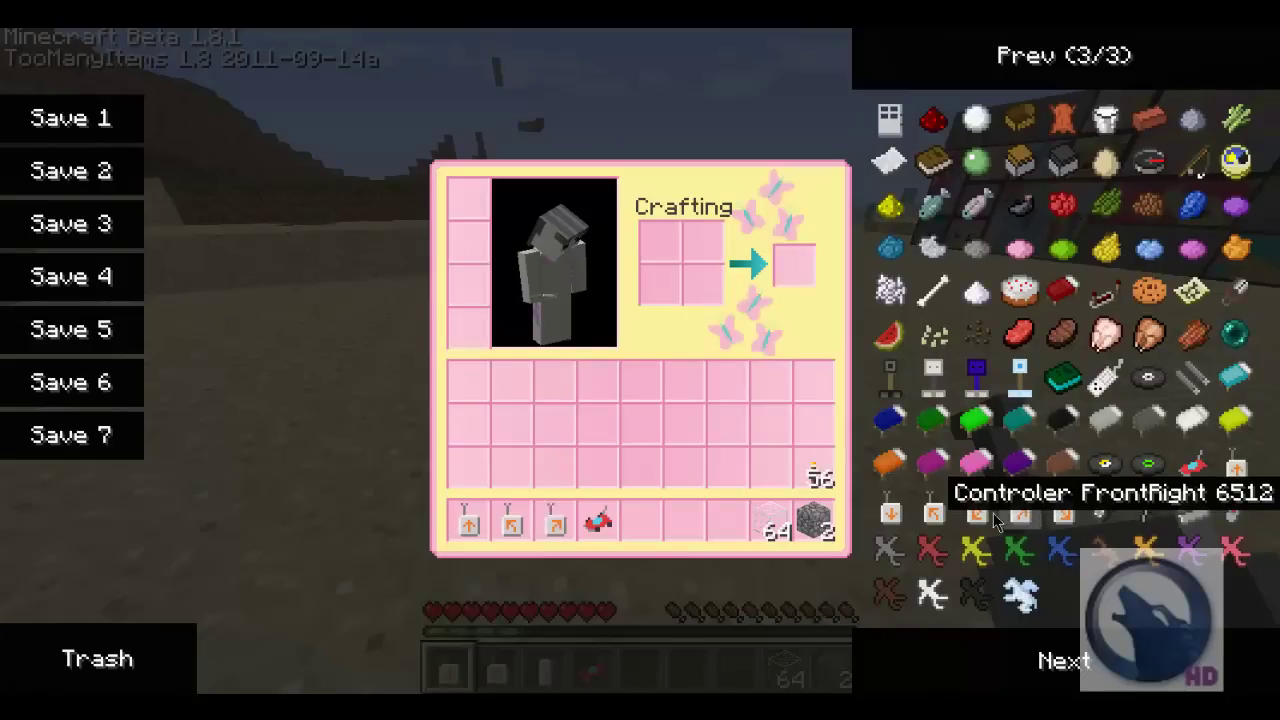
click(512, 521)
click(478, 532)
click(510, 523)
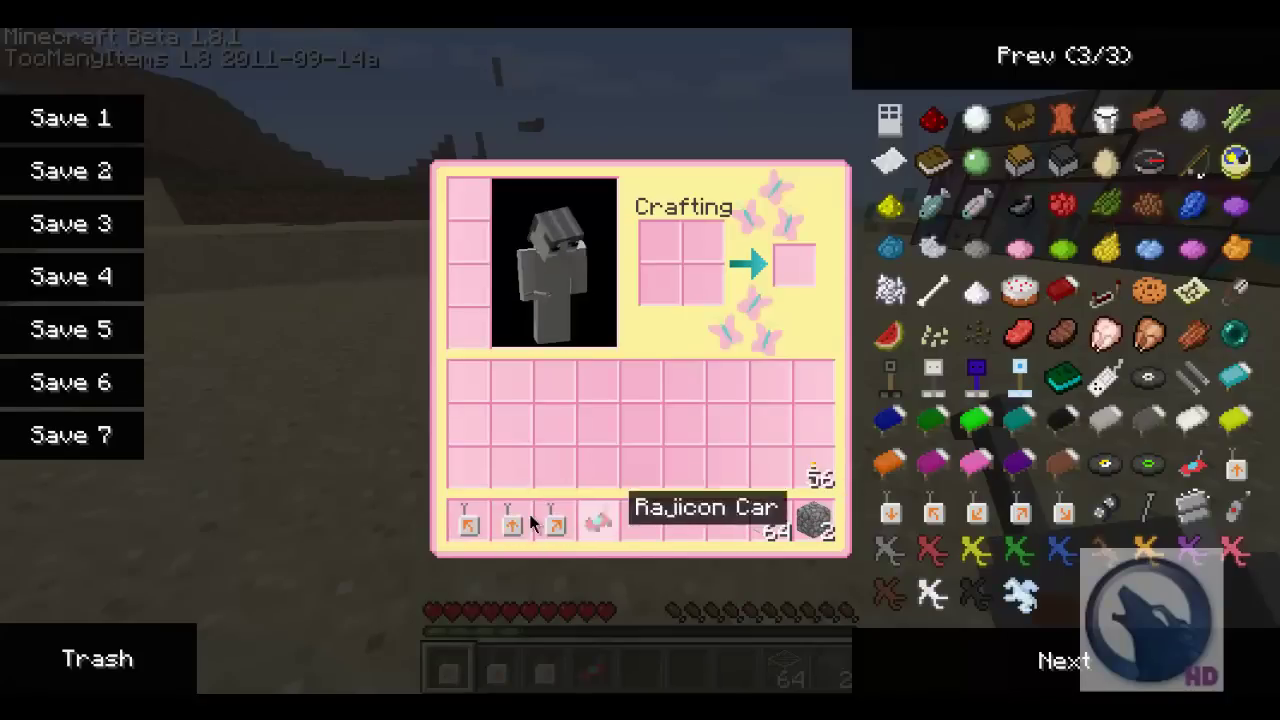
- Close the inventory and place the Rajicon Car on the sand
key(e)
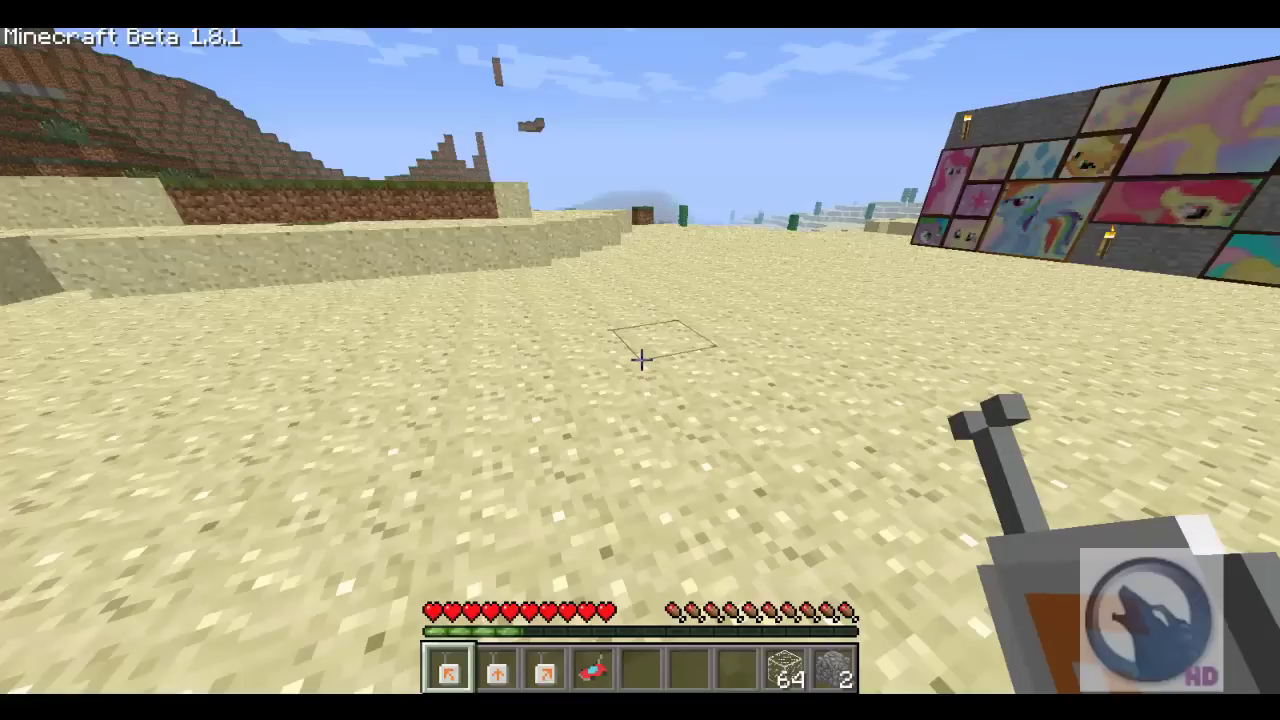
key(4)
right_click(640, 360)
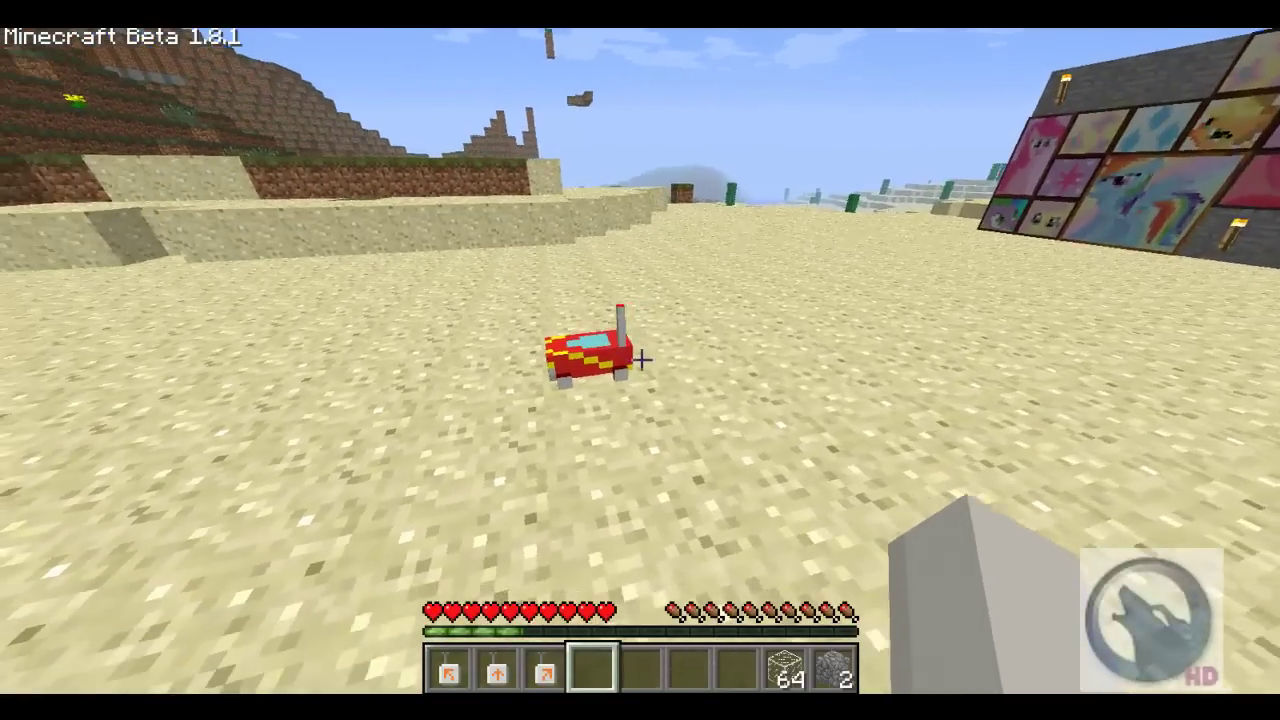
- Drive the car across the sand with the front controller and steer it with the front-left controller past the painting-covered wall
key(2)
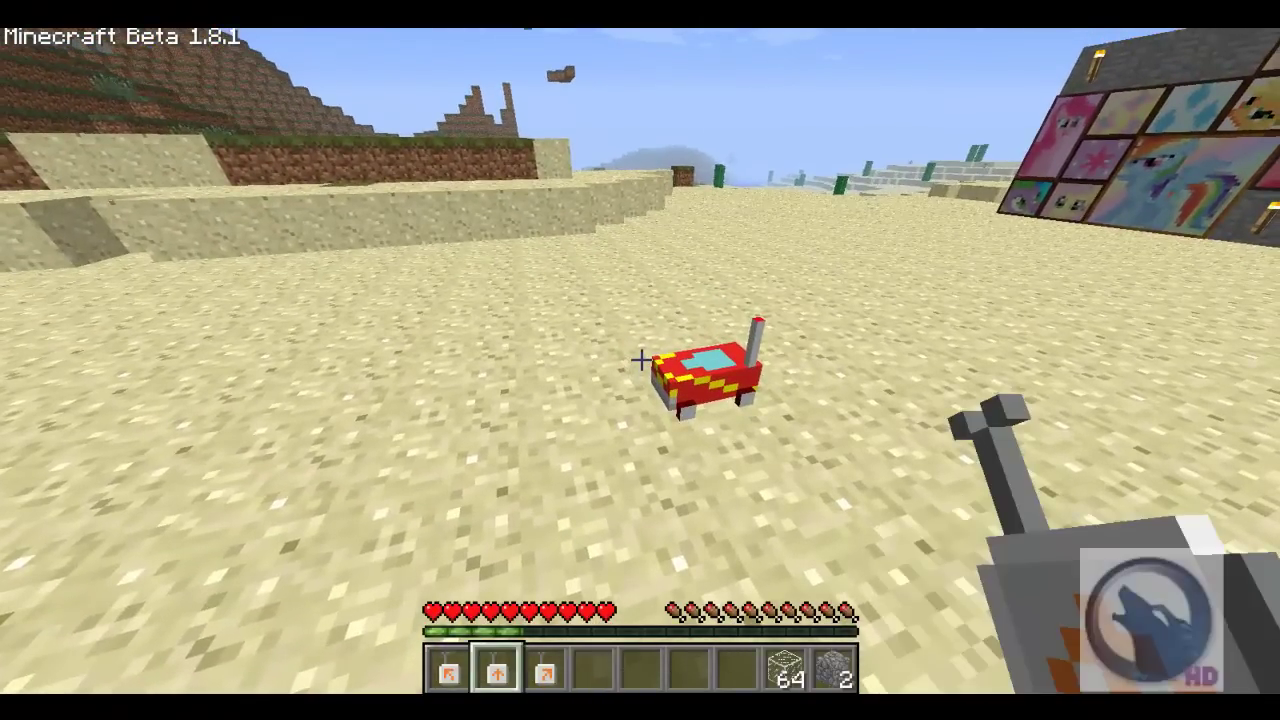
right_click(640, 360)
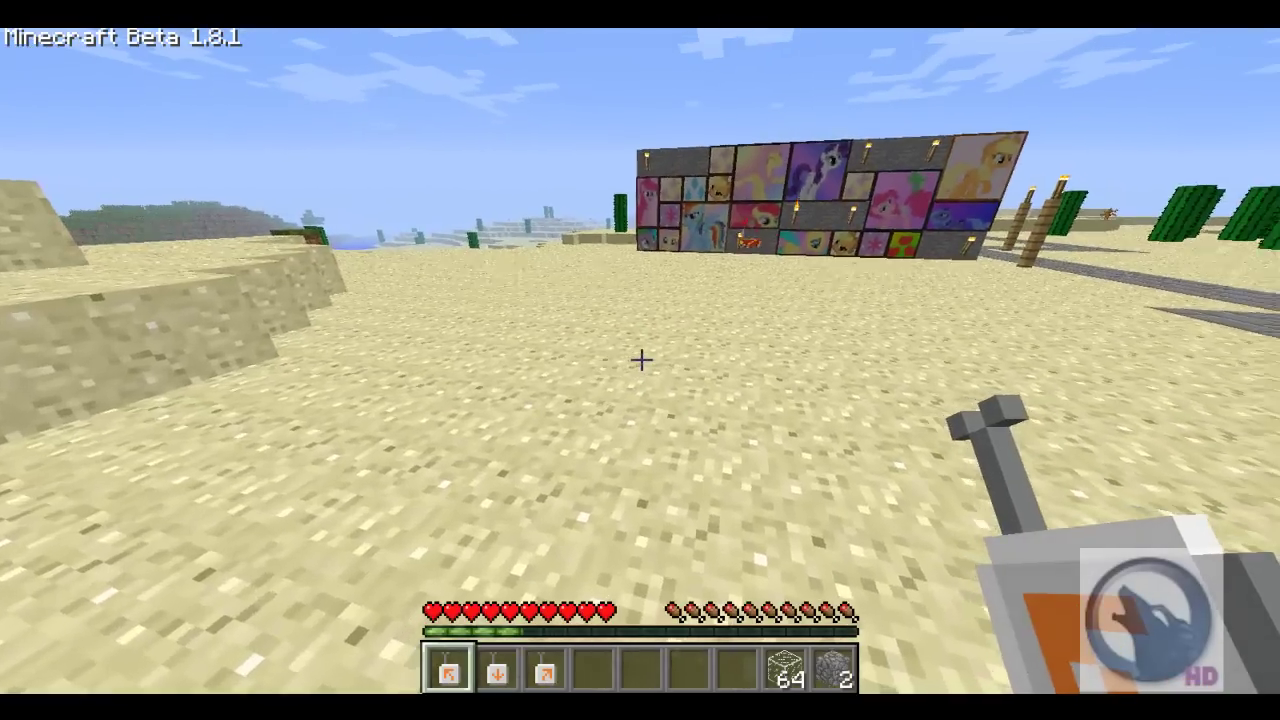
key(1)
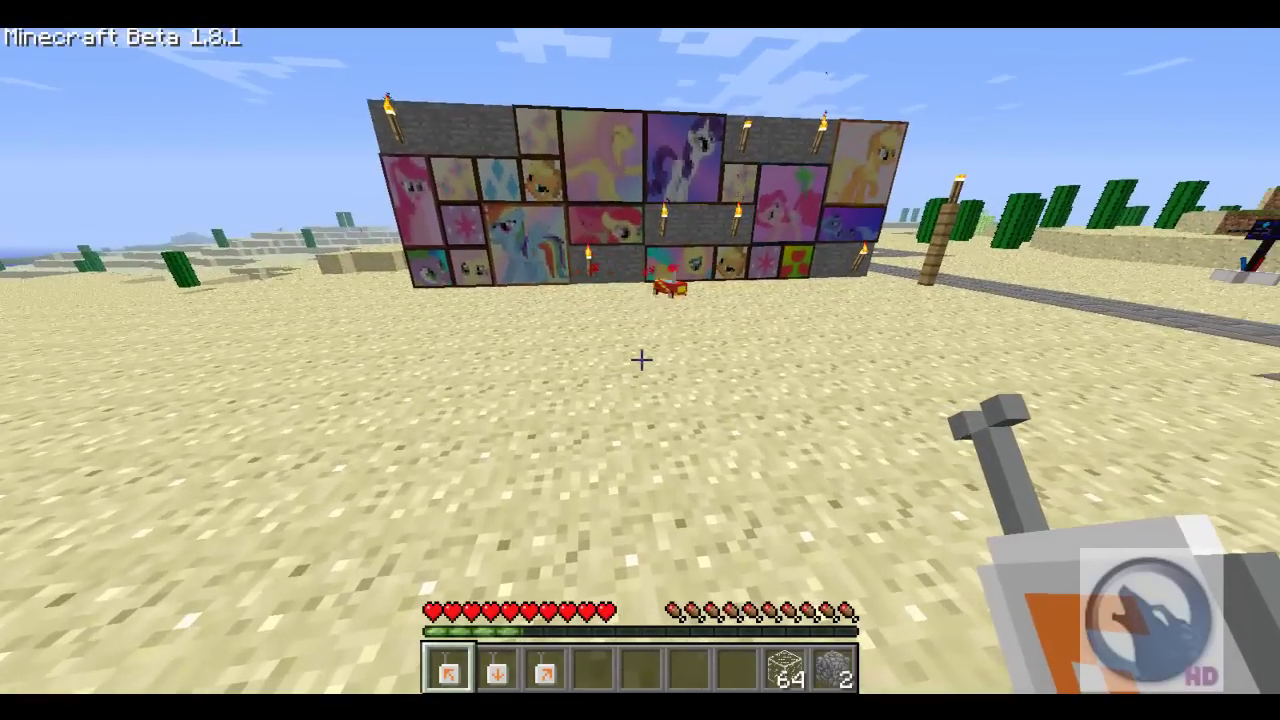
key(3)
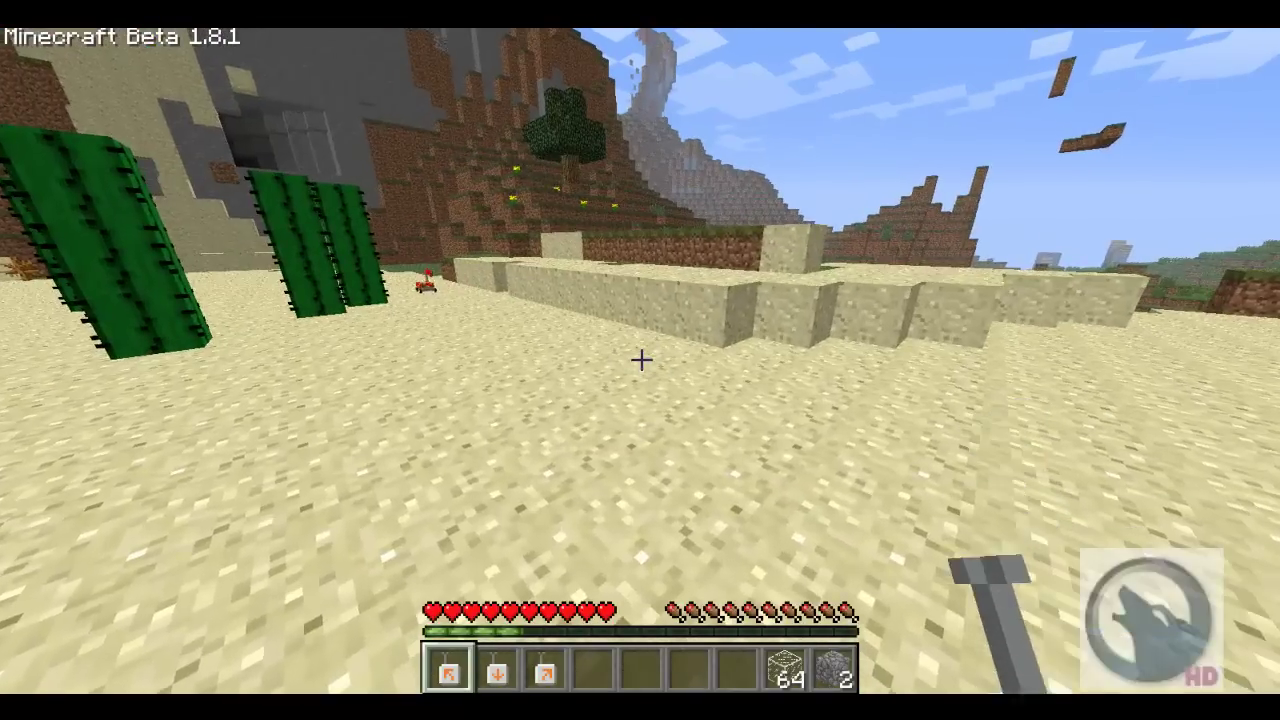
- Steer the car around the cacti and the sand ledge, alternating between the front-left, middle and front-right controllers
key(3)
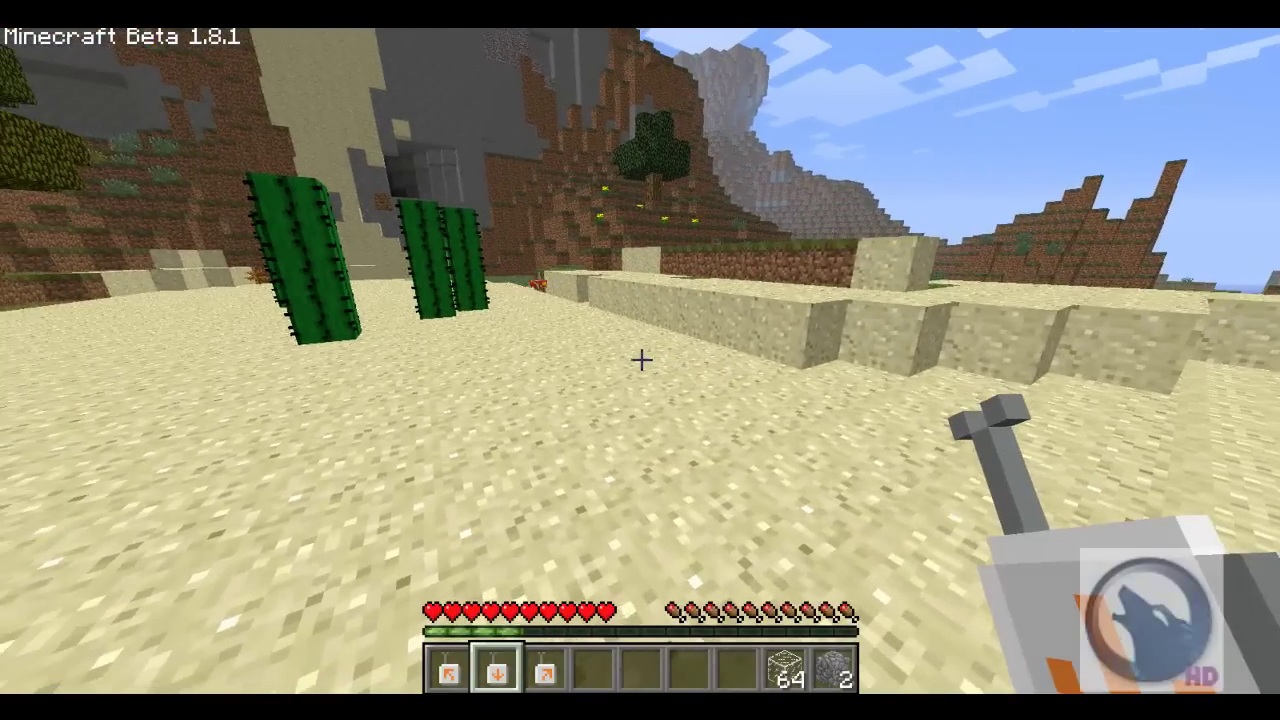
key(1)
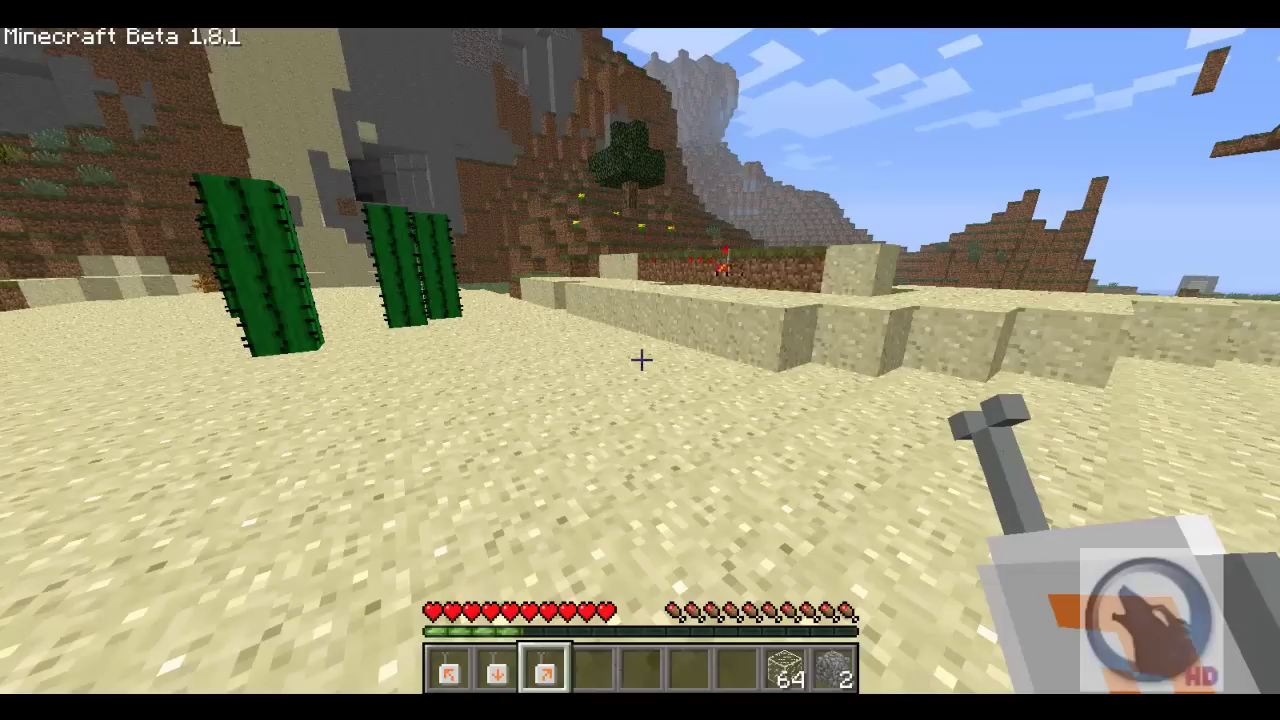
key(1)
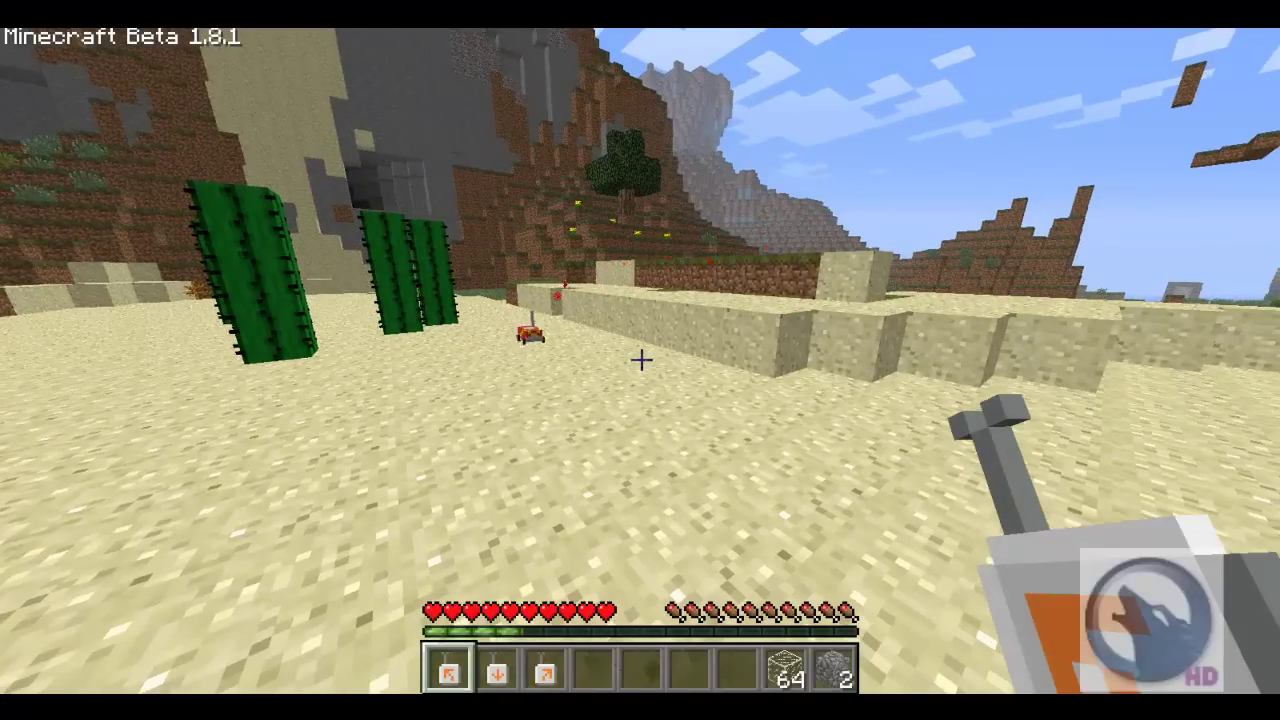
key(3)
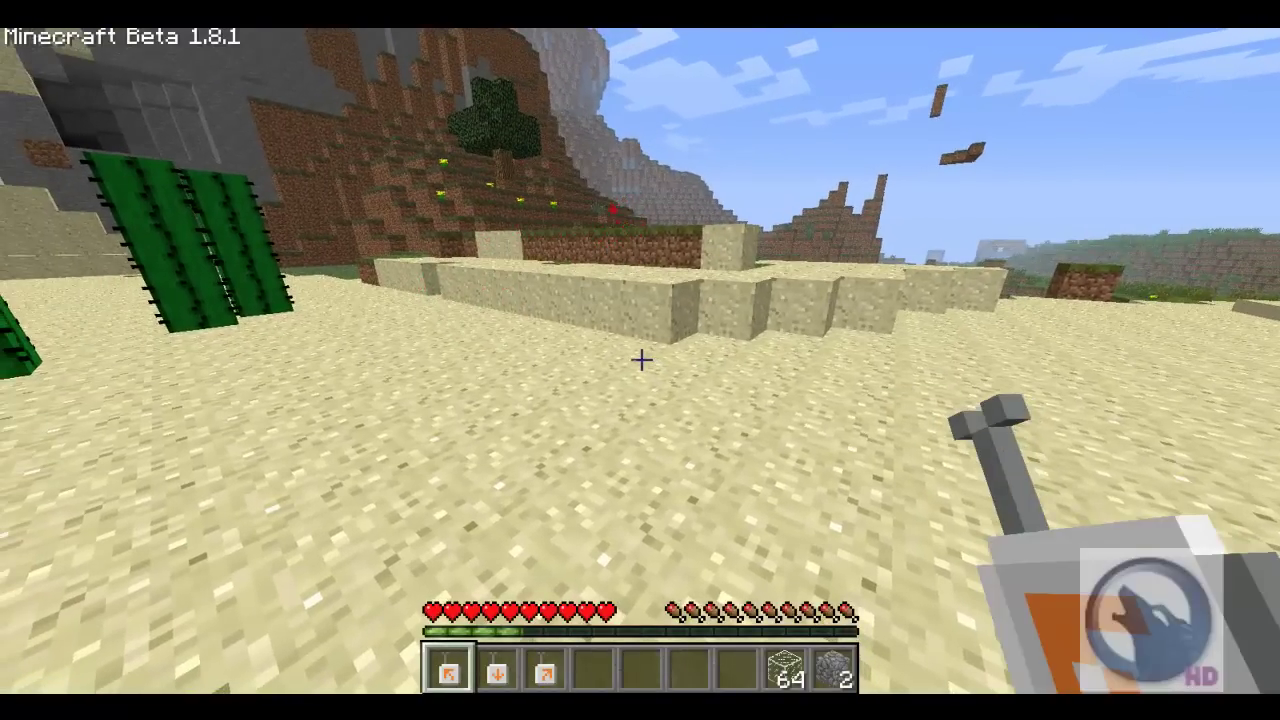
- Follow the car on foot past the painting wall toward the grey brick building, driving with the middle and front-right controllers
key(w)
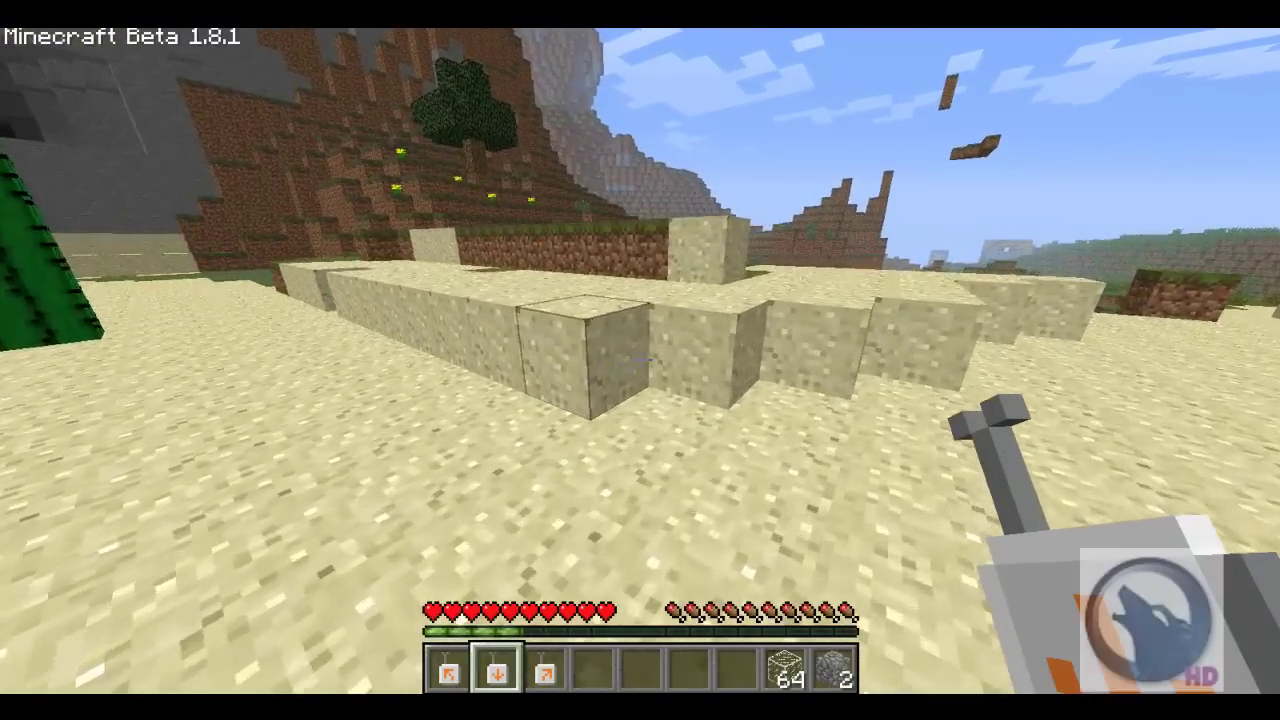
key(space)
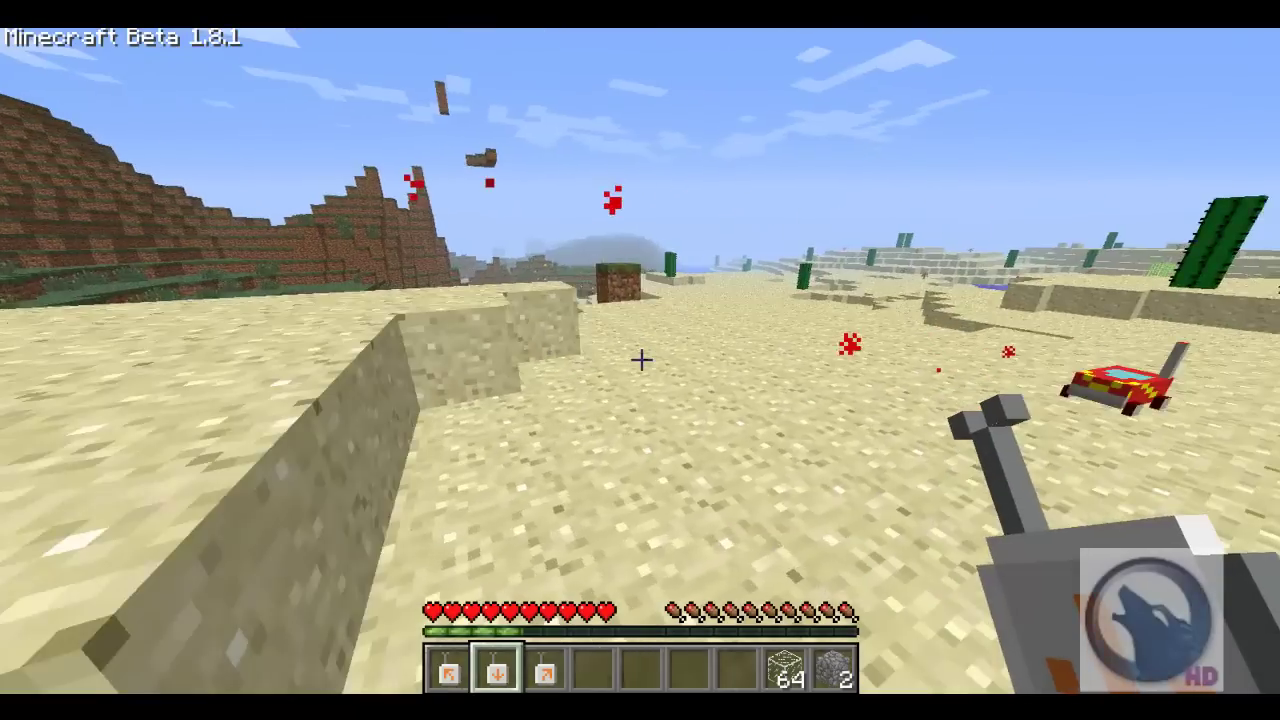
key(w)
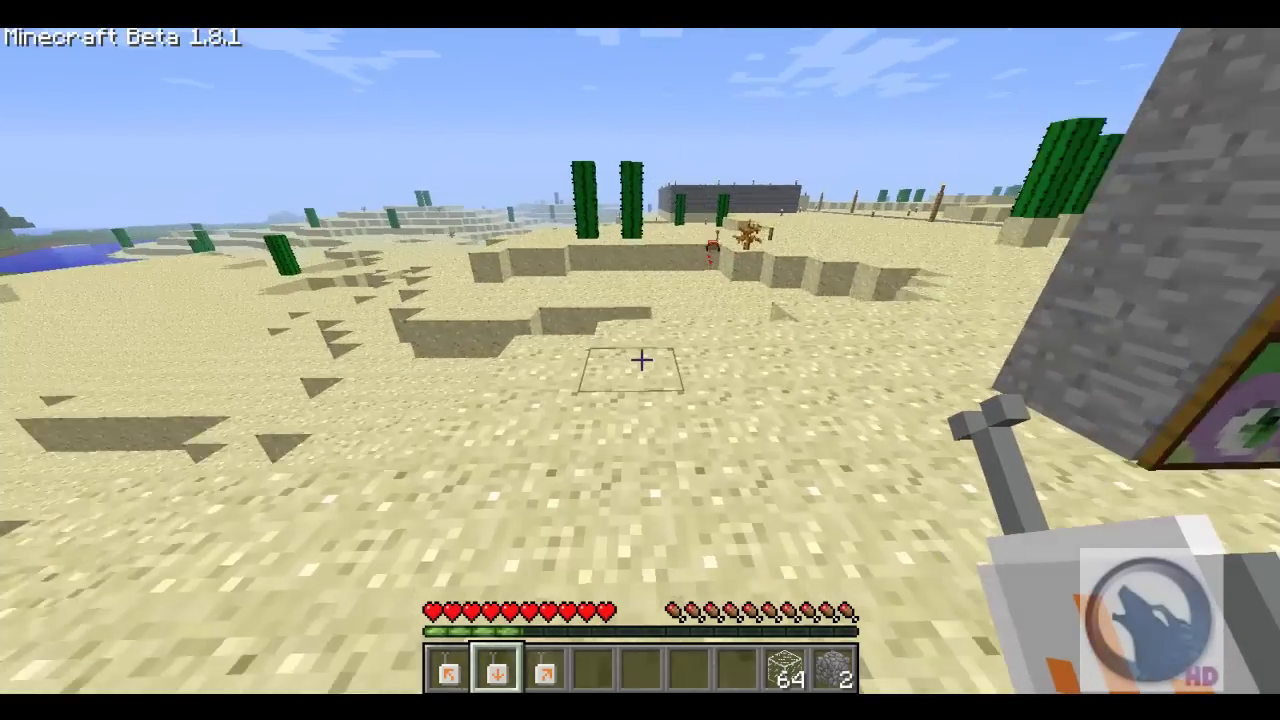
key(3)
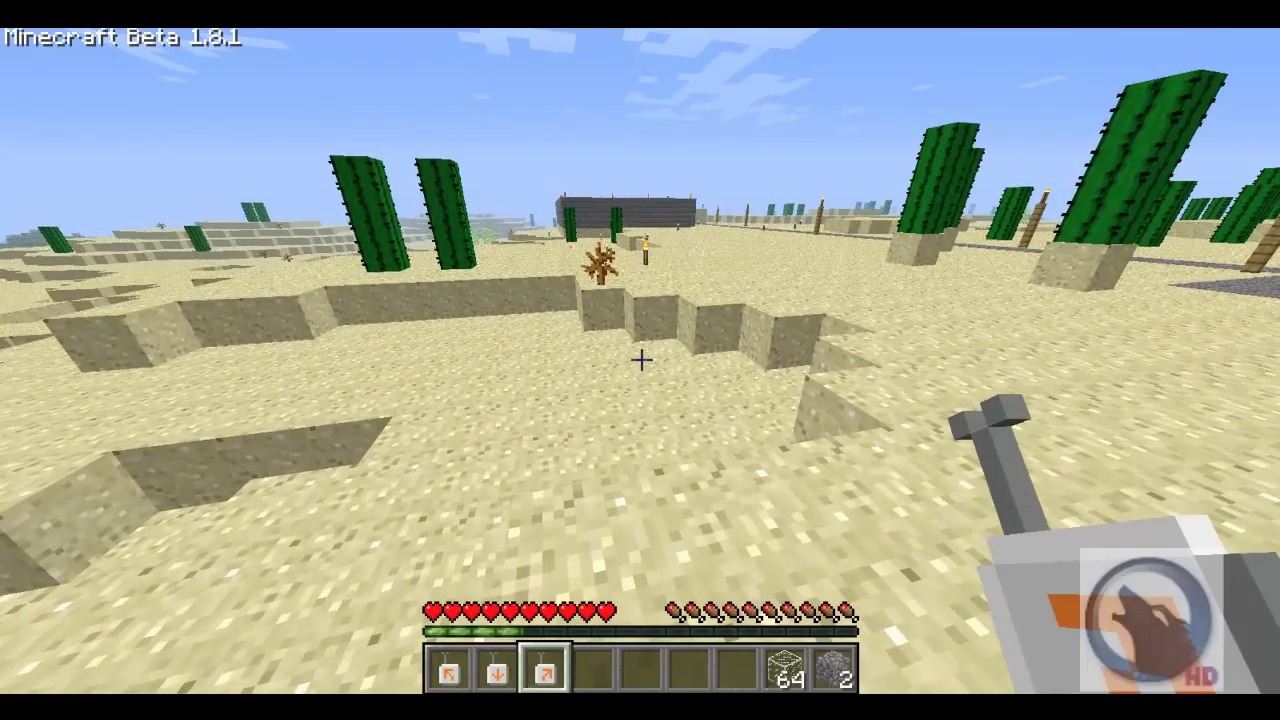
key(w)
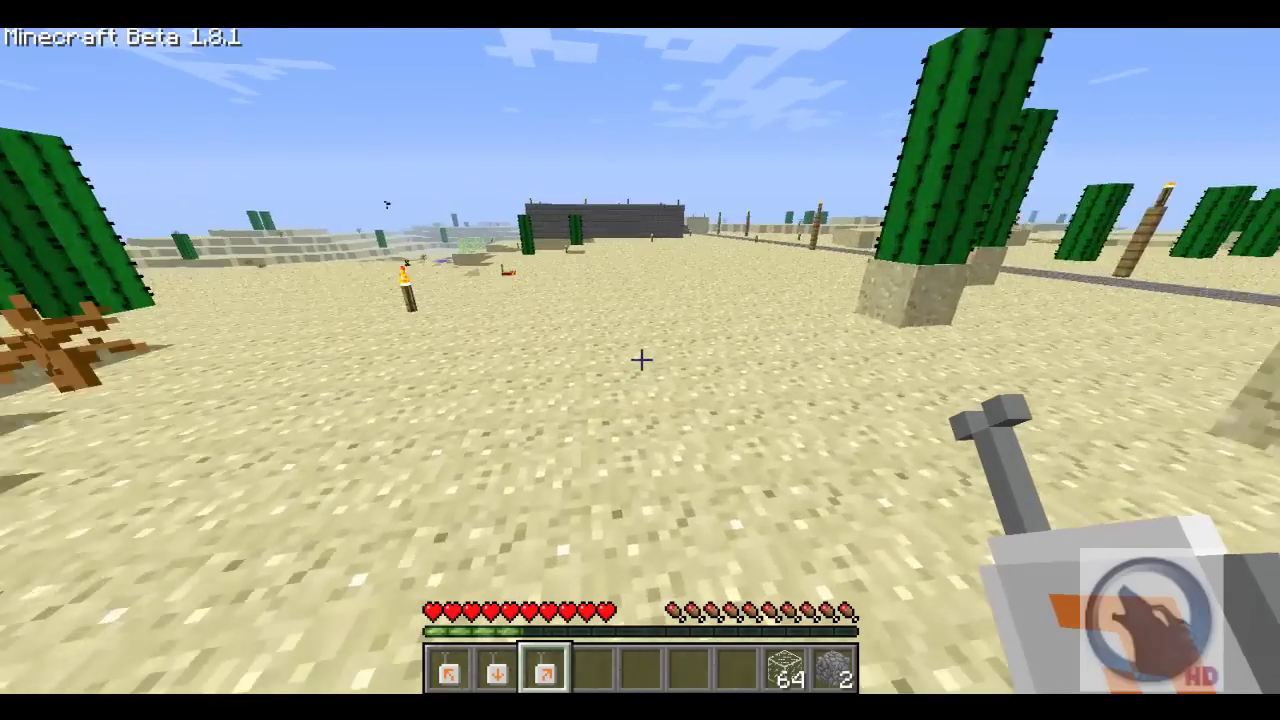
key(w)
key(w)
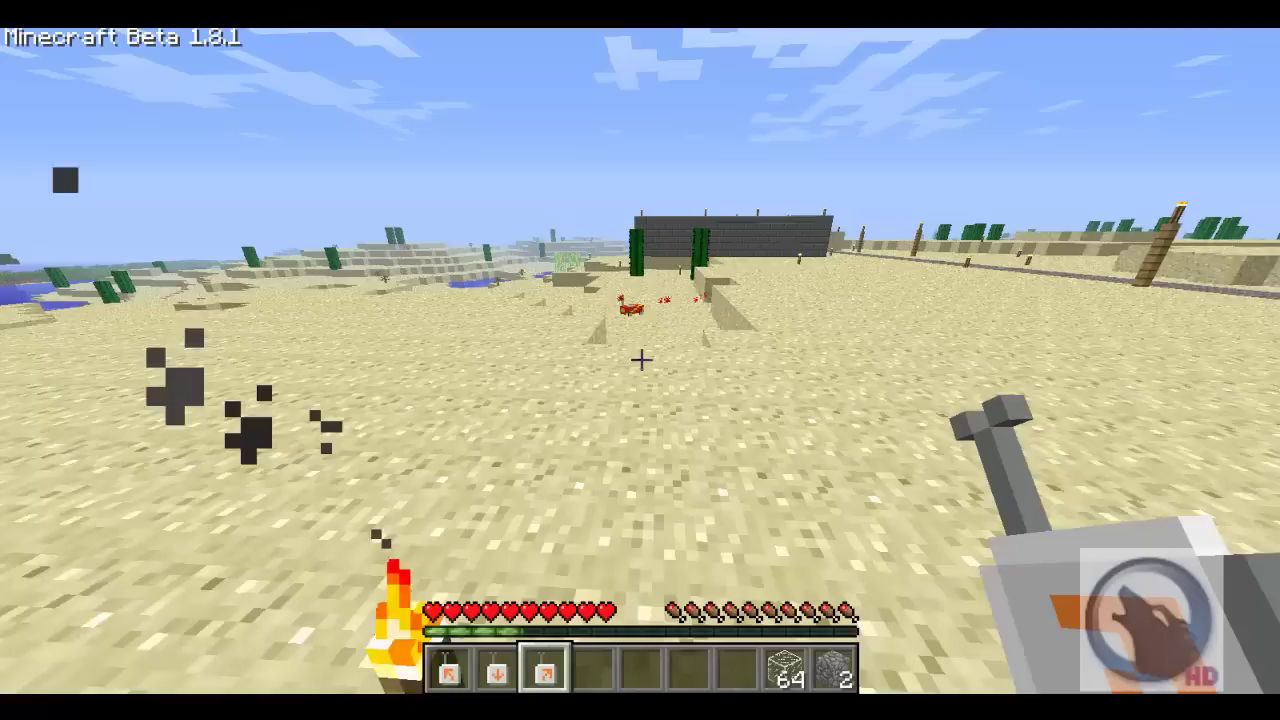
- Turn the car away from the grey brick building with the middle and front-left controllers and follow it across the desert
key(2)
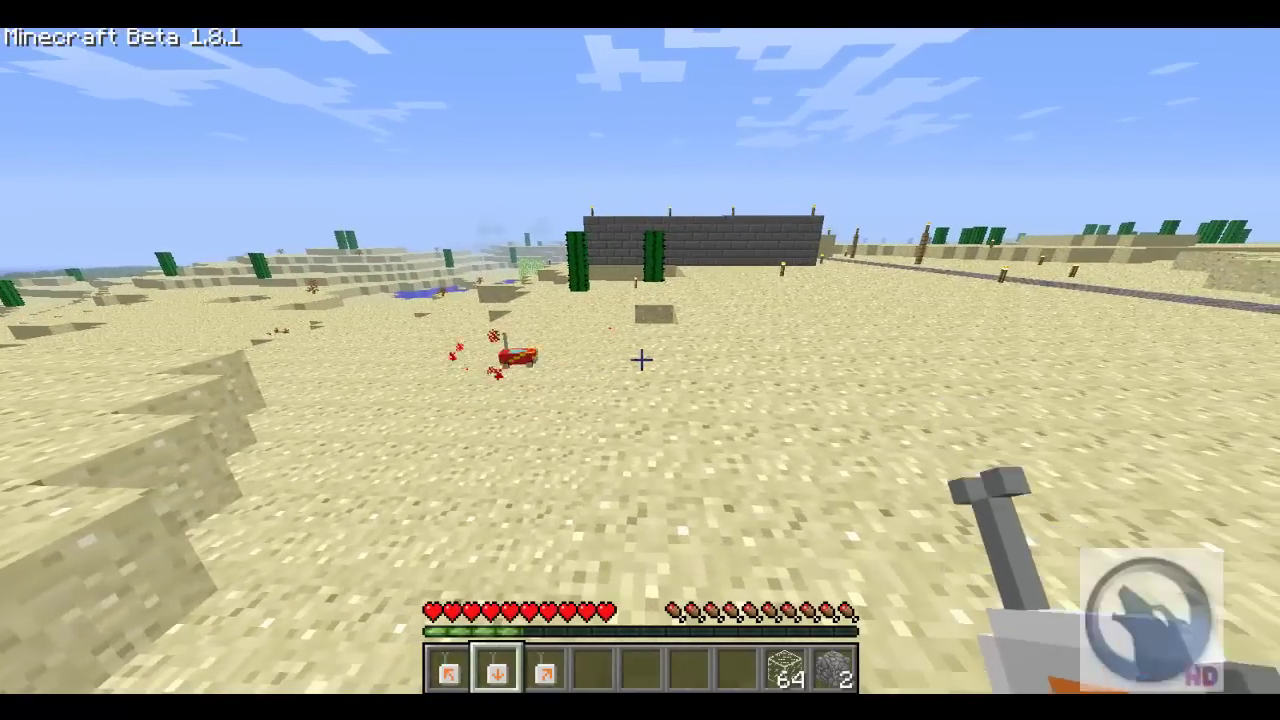
key(w)
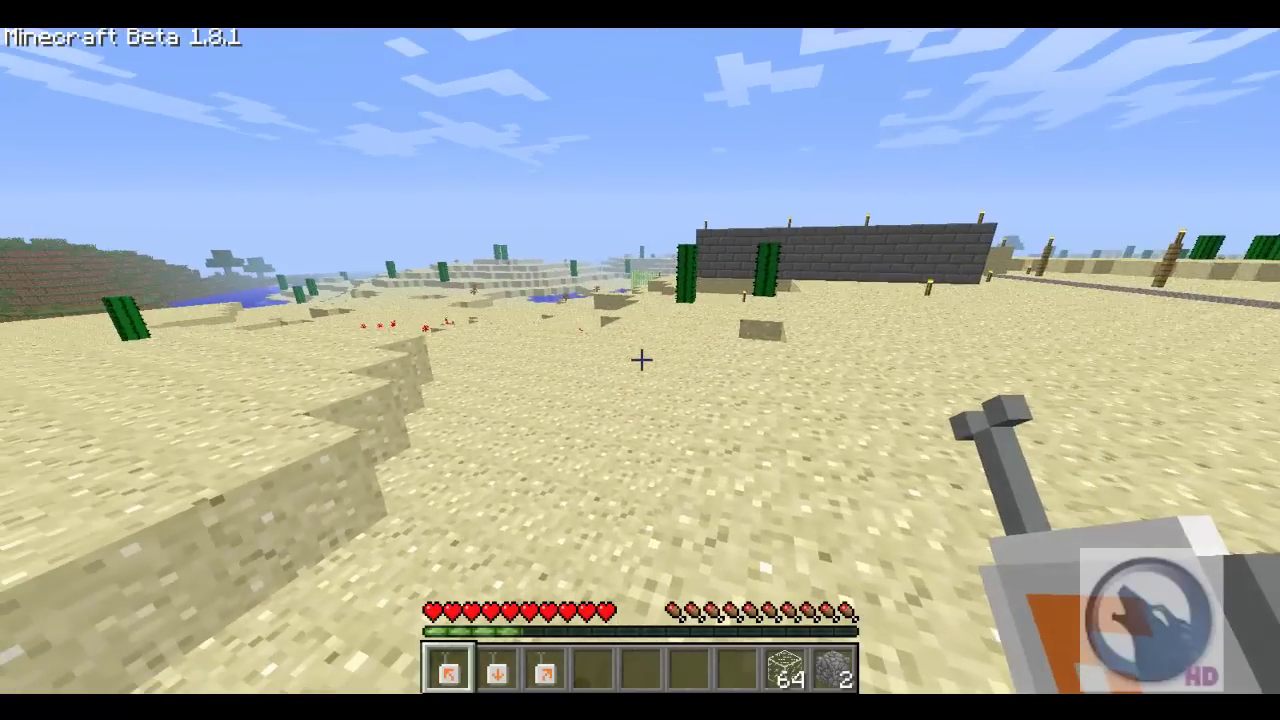
key(w)
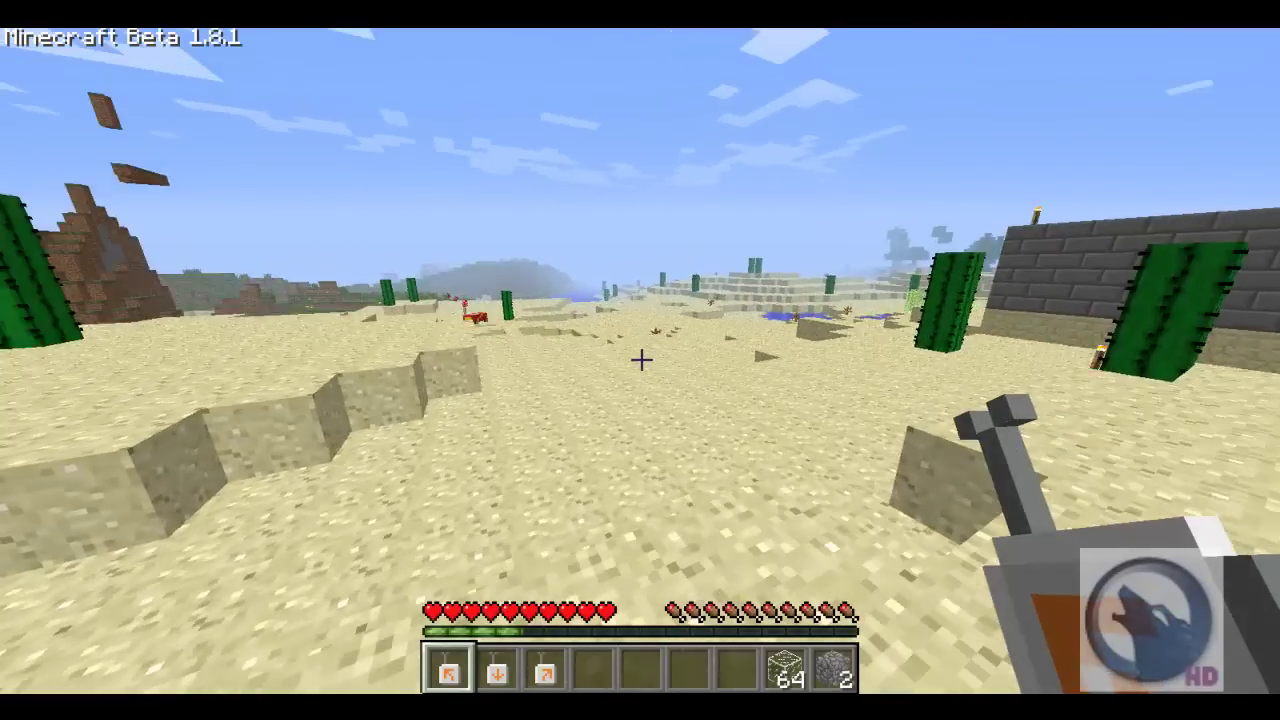
key(w)
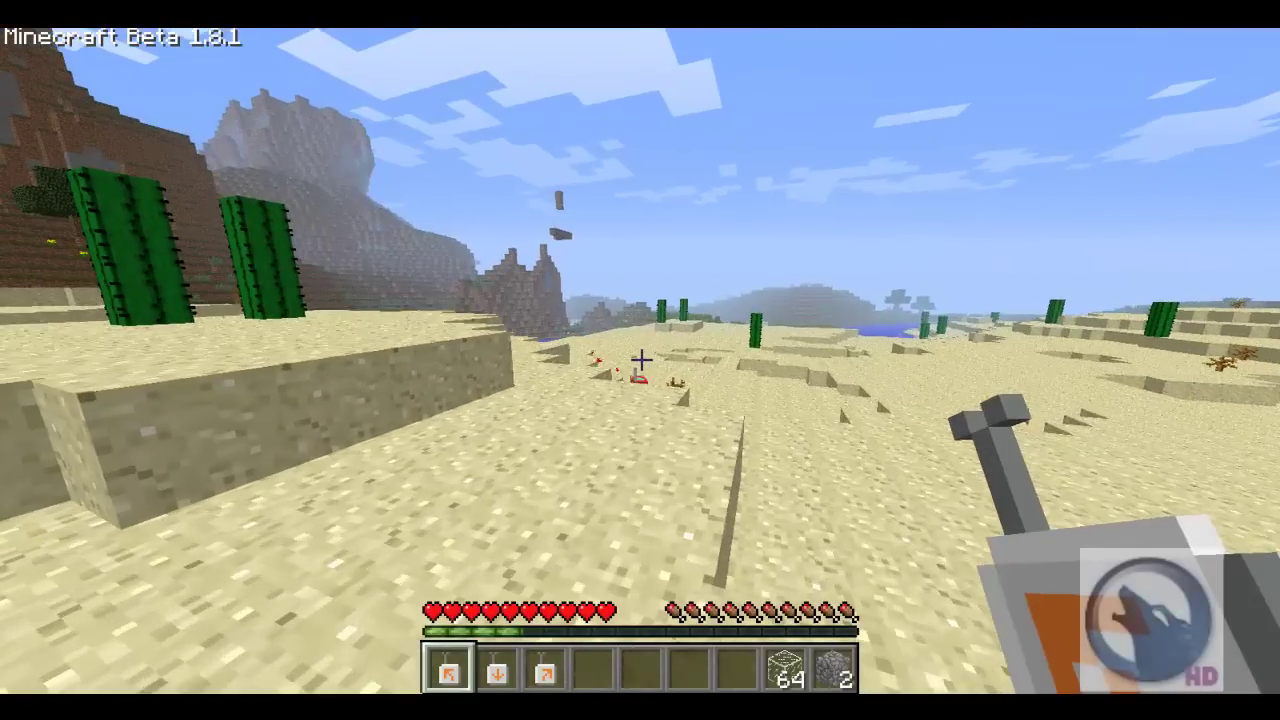